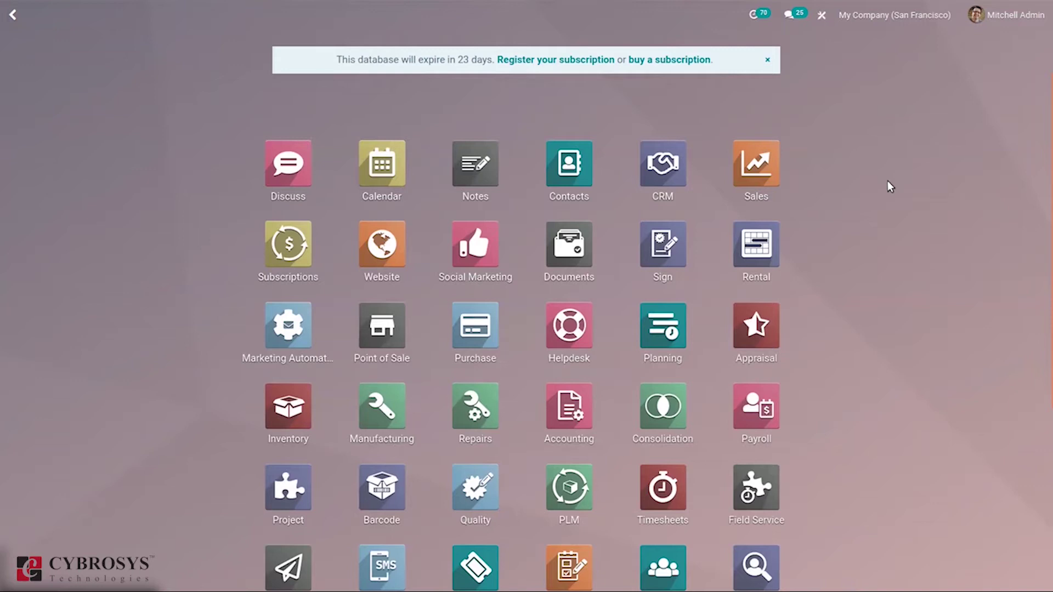
# Open the Fleet app's settings and review the contract end date alert and the new vehicle request limit
pyautogui.write('fl')
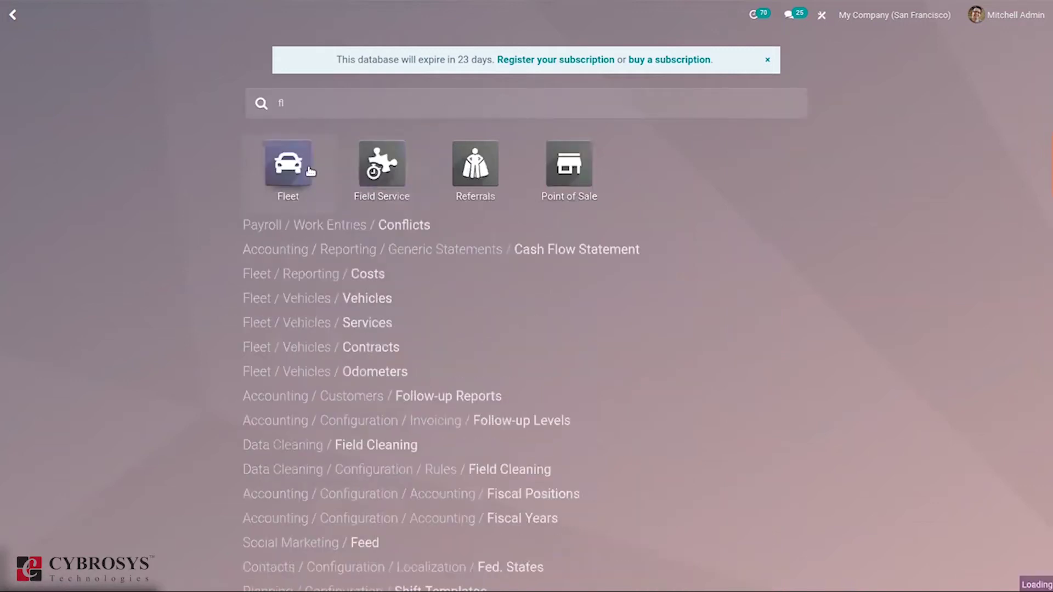
pyautogui.click(309, 170)
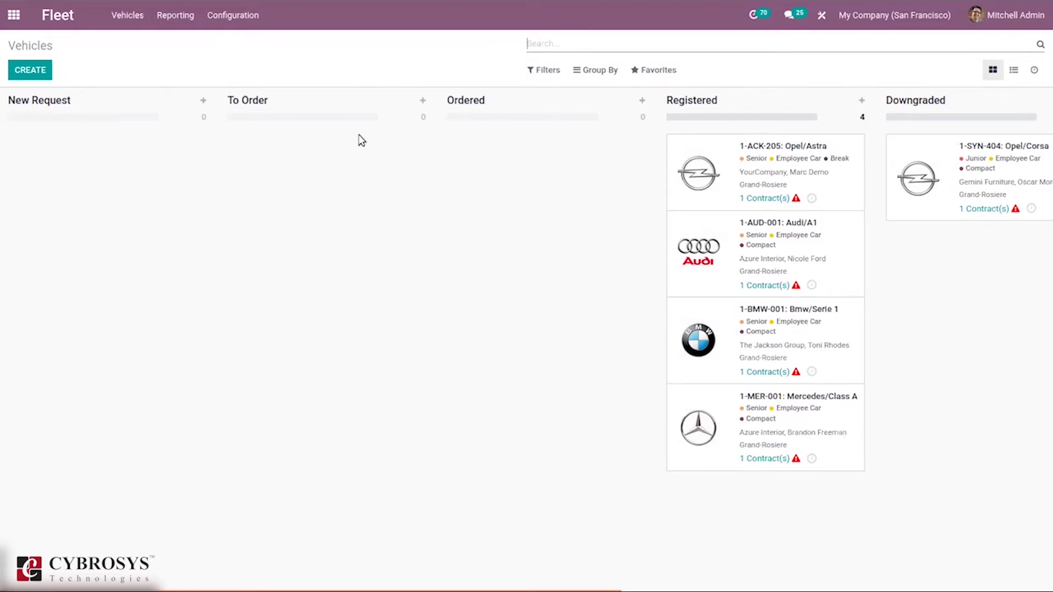
pyautogui.click(232, 19)
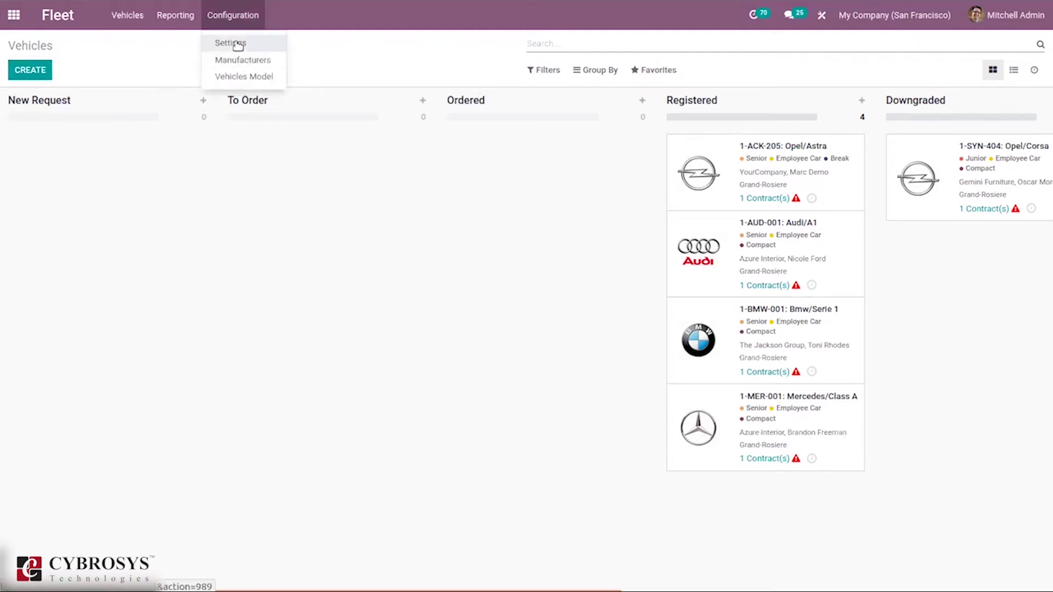
pyautogui.click(237, 44)
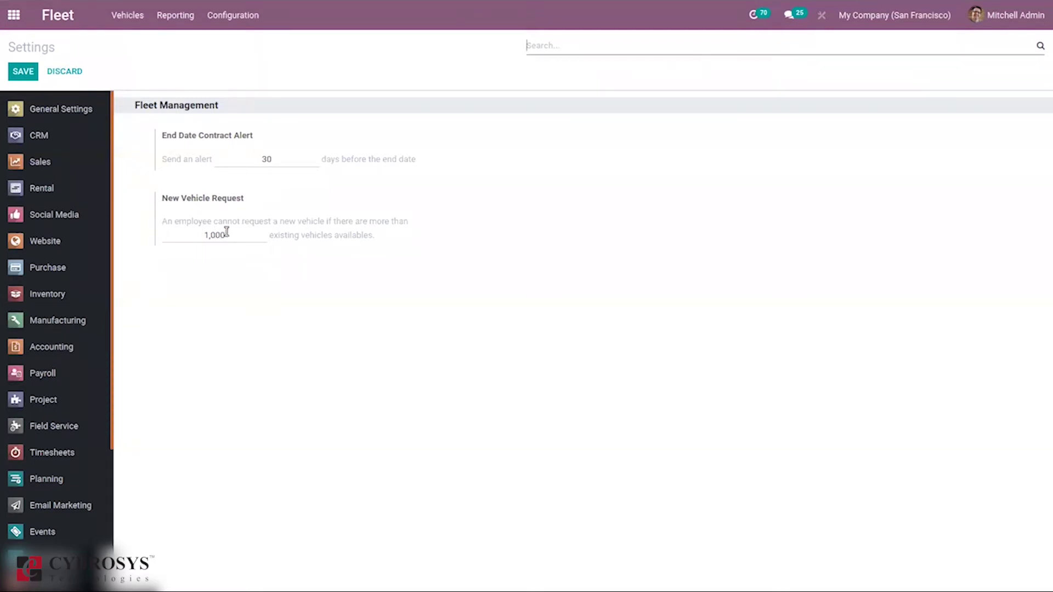
pyautogui.moveTo(226, 234); pyautogui.dragTo(182, 236)
pyautogui.click(234, 278)
# Return from the Fleet settings to the overview of all vehicles
pyautogui.click(239, 20)
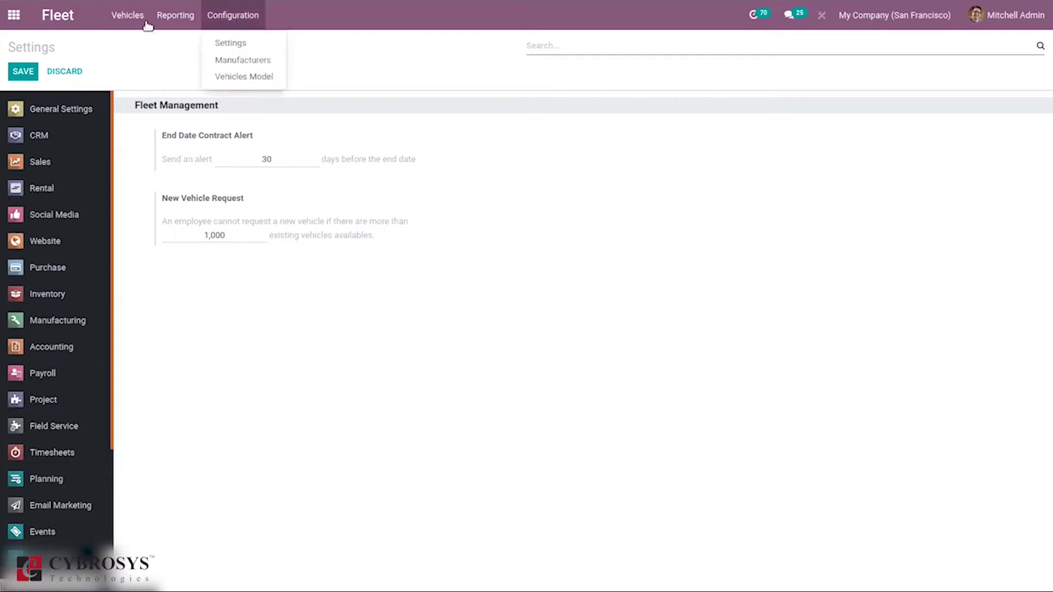
pyautogui.moveTo(231, 16)
pyautogui.moveTo(122, 15)
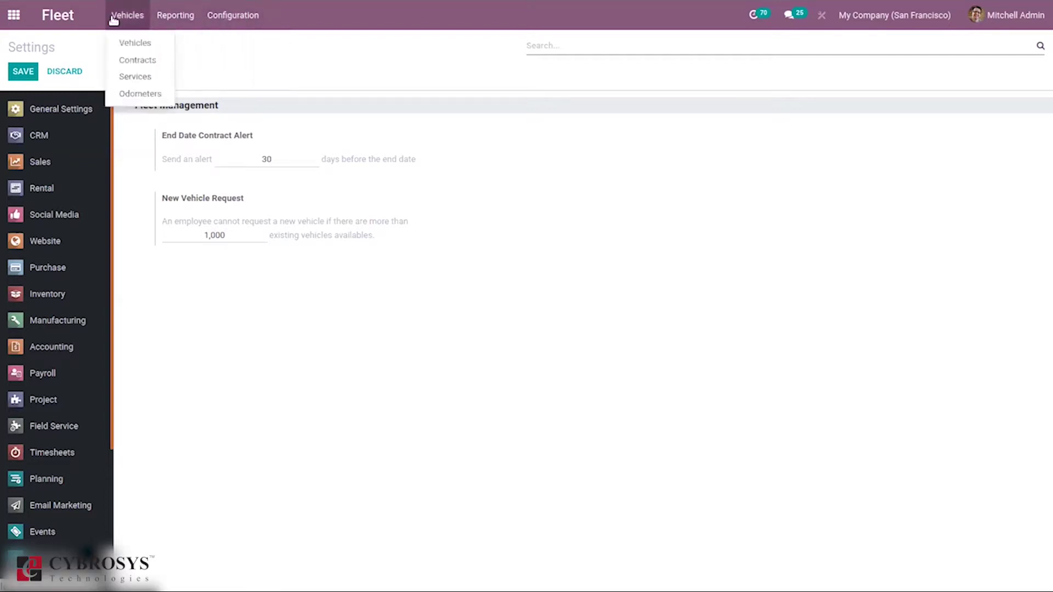
pyautogui.click(137, 40)
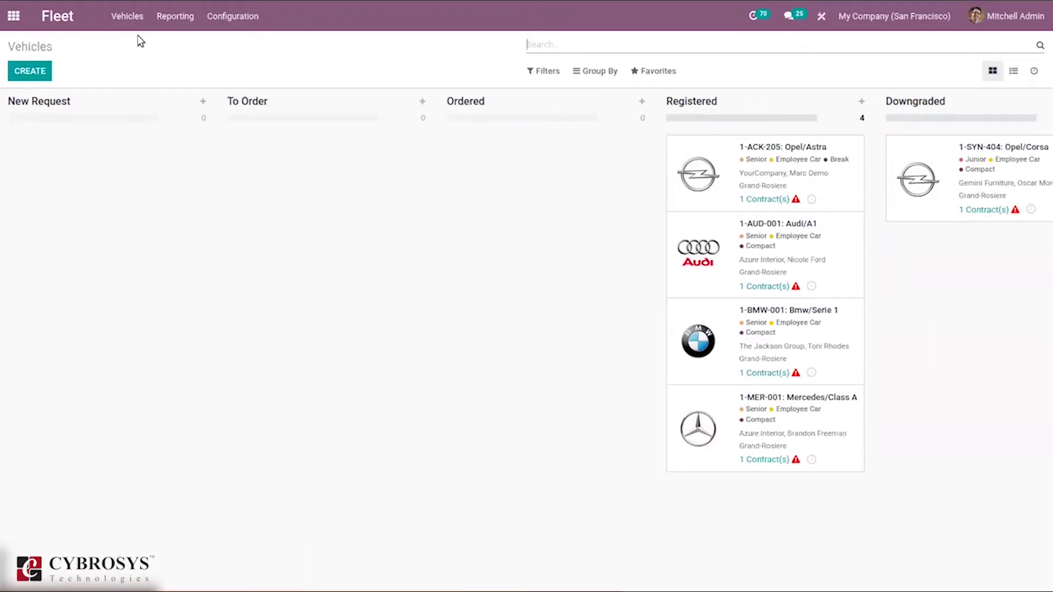
# Browse the vehicle manufacturers, view the Chevrolet record and return to the manufacturers overview
pyautogui.click(233, 16)
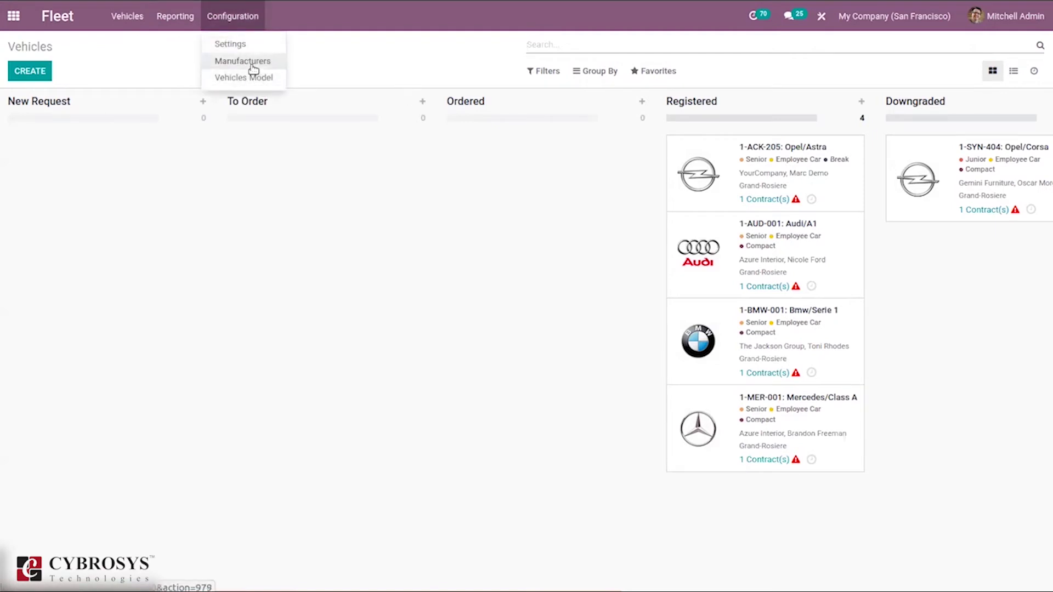
pyautogui.click(253, 62)
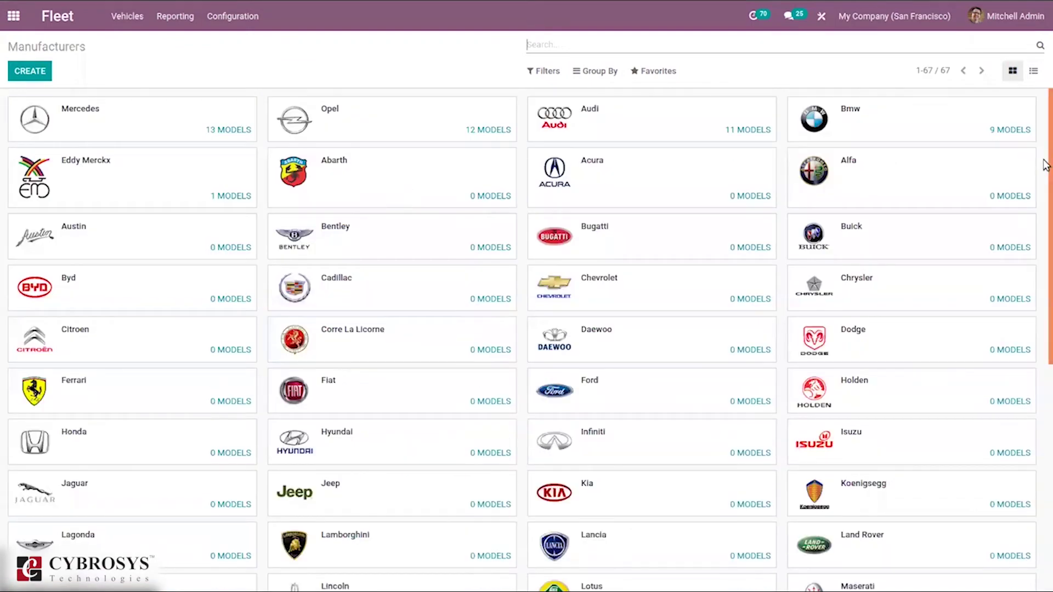
pyautogui.scroll(-3, 1044, 164)
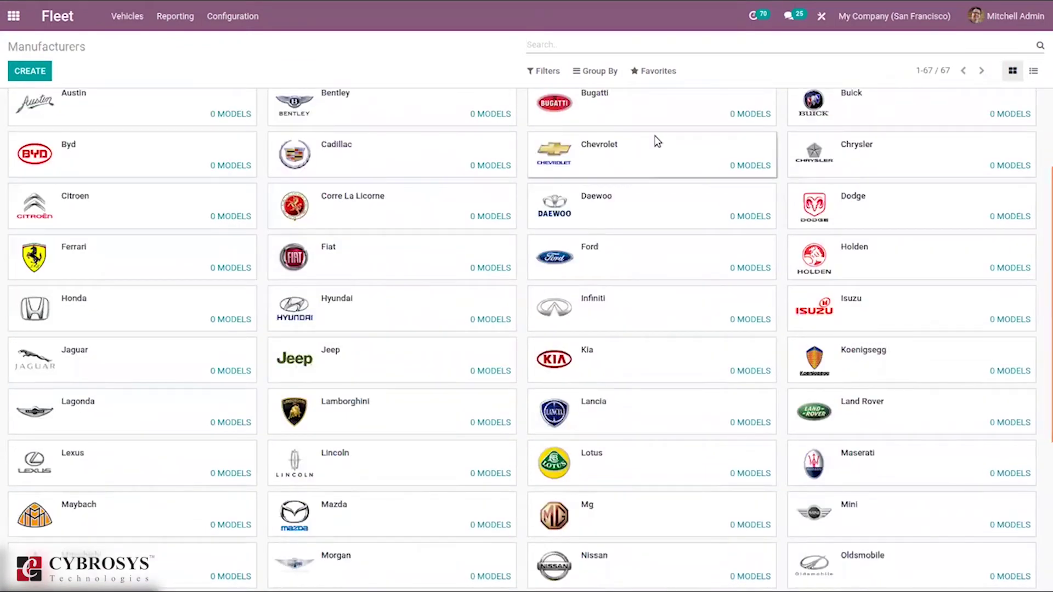
pyautogui.click(657, 140)
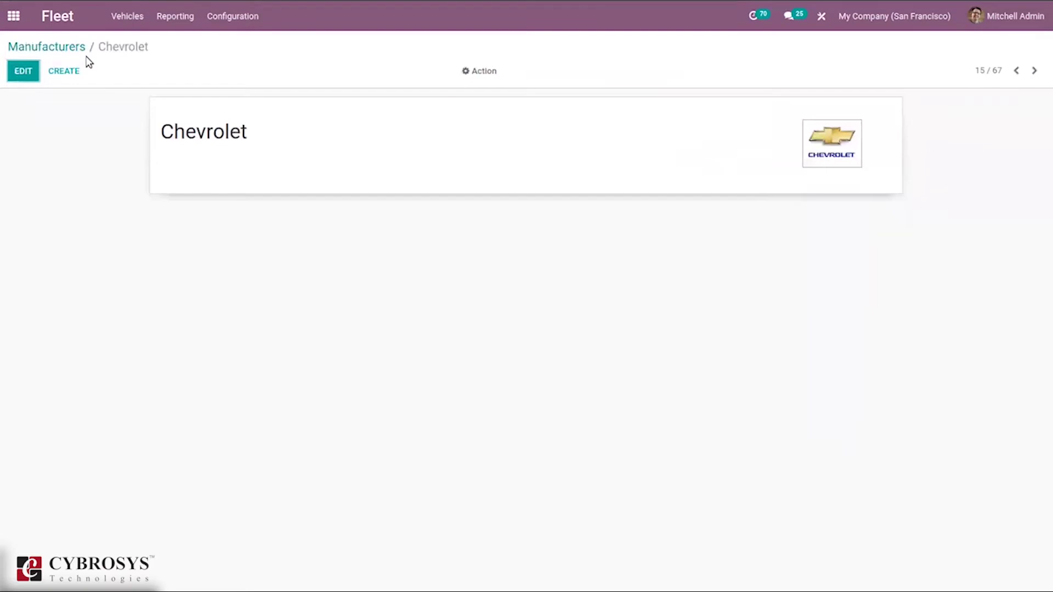
pyautogui.click(57, 47)
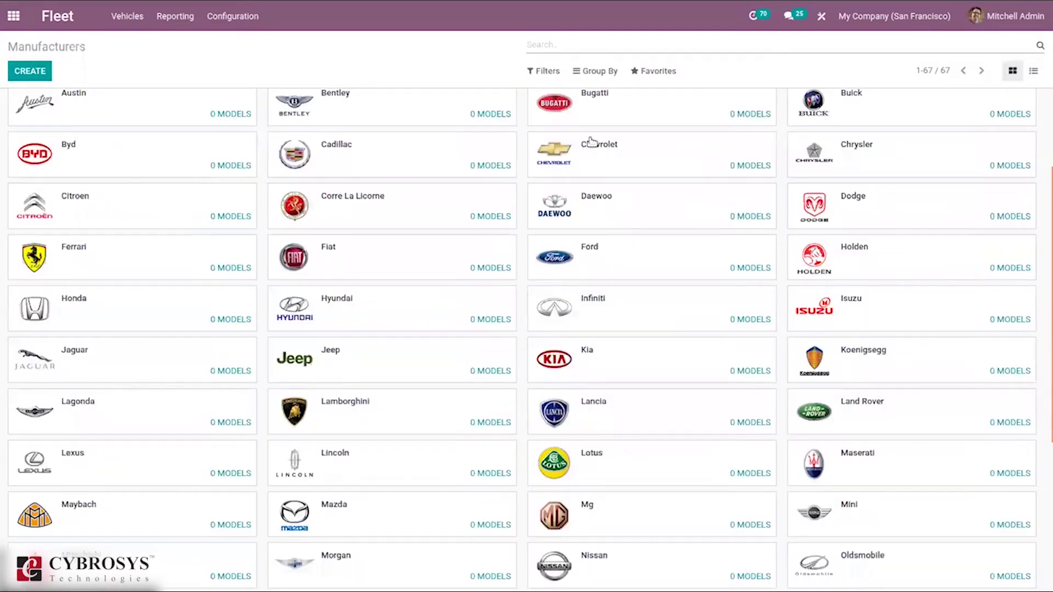
pyautogui.moveTo(1043, 247); pyautogui.dragTo(1034, 223)
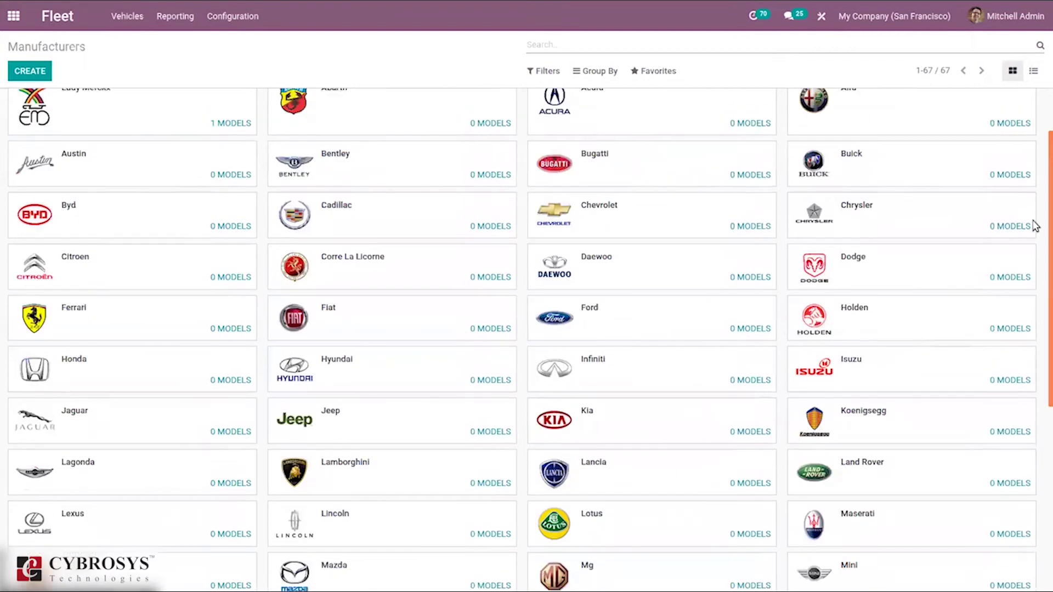
# Show the configured vehicle models and open the Class B model from the Mercedes group
pyautogui.click(237, 15)
pyautogui.click(263, 77)
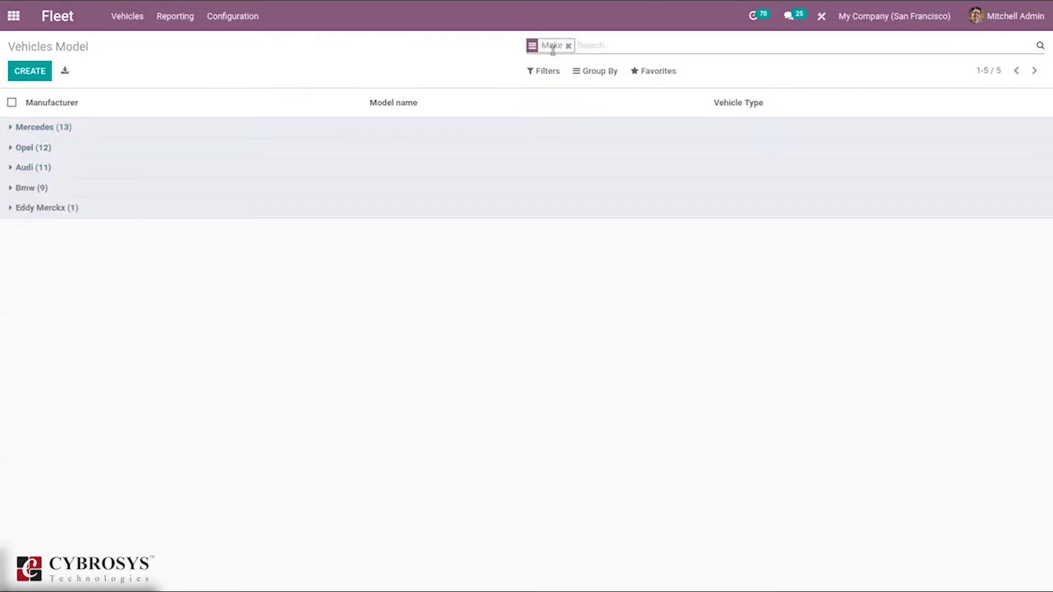
pyautogui.click(101, 133)
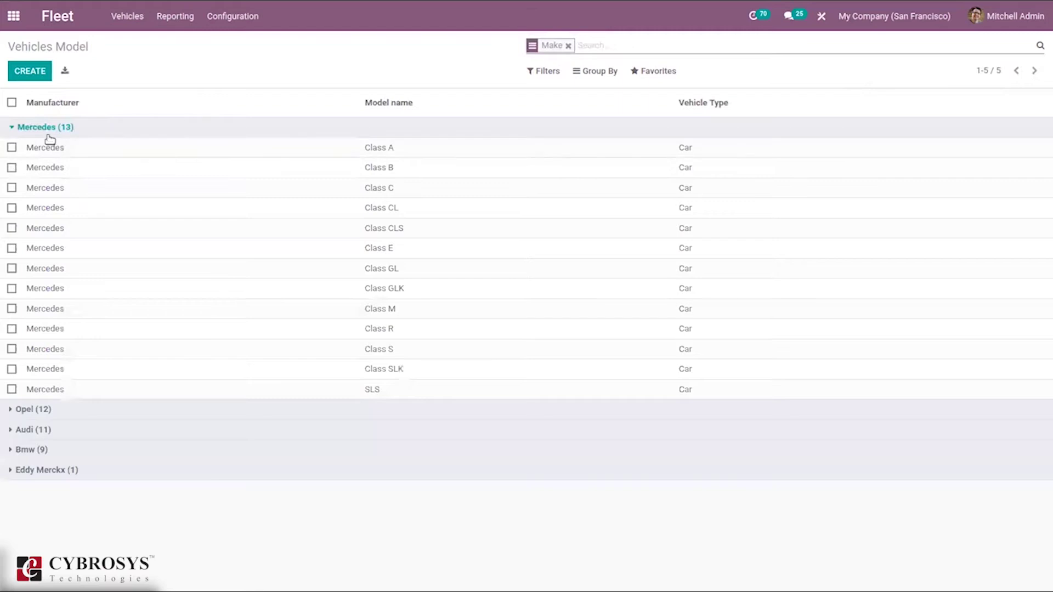
pyautogui.click(166, 171)
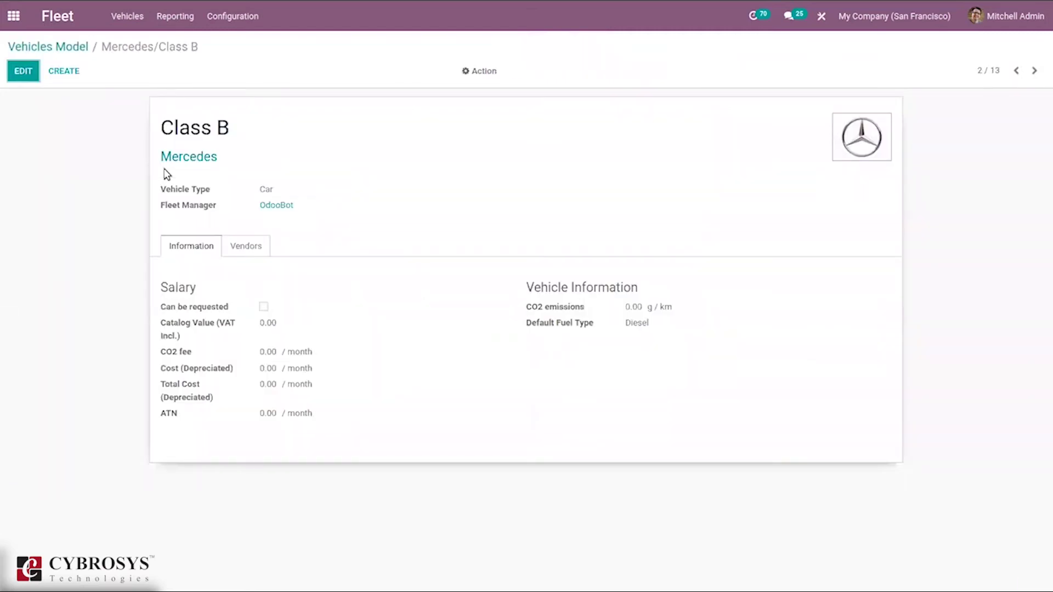
# Edit the Mercedes Class B model to review its vehicle type and default fuel type options, keep Car and Diesel, and save the record
pyautogui.click(18, 73)
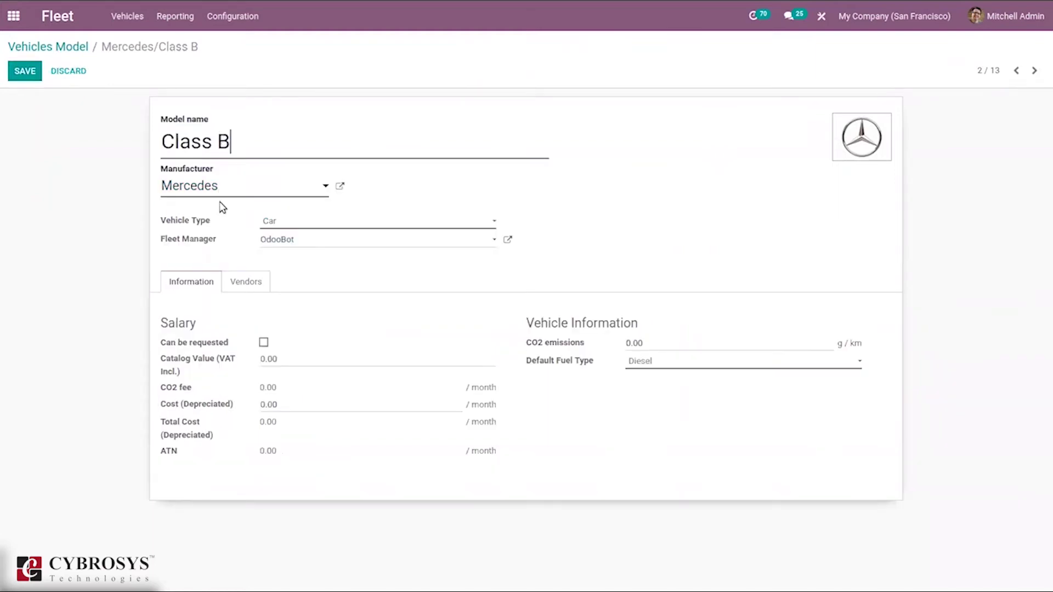
pyautogui.click(286, 225)
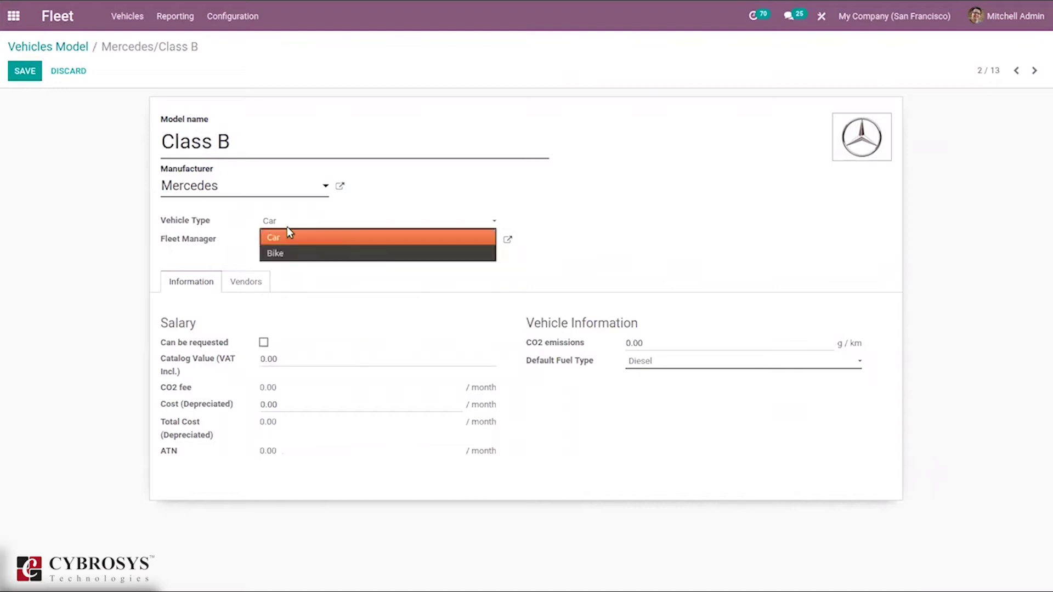
pyautogui.click(213, 238)
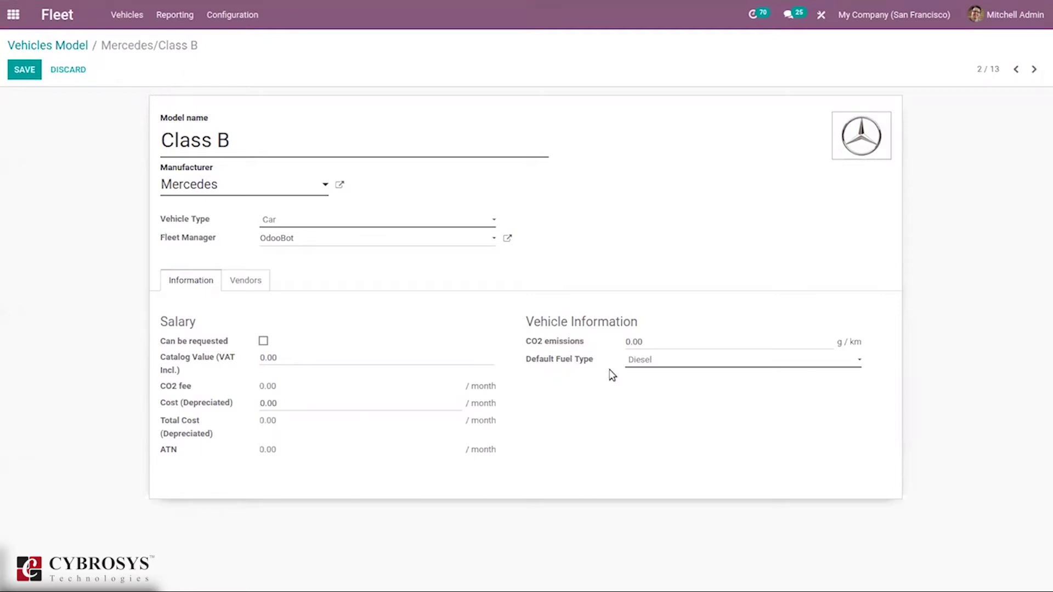
pyautogui.click(663, 360)
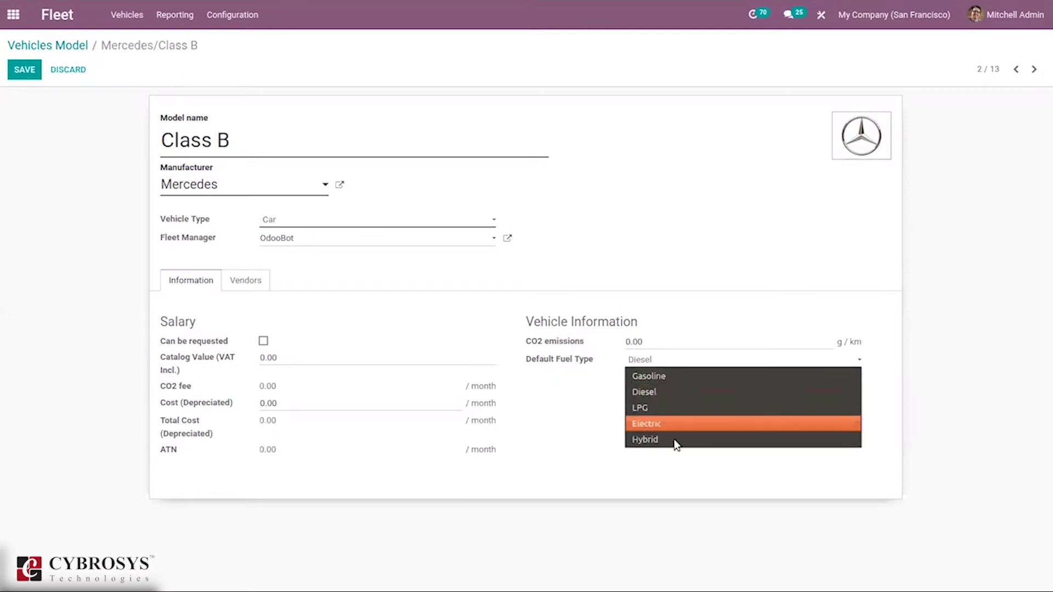
pyautogui.click(591, 391)
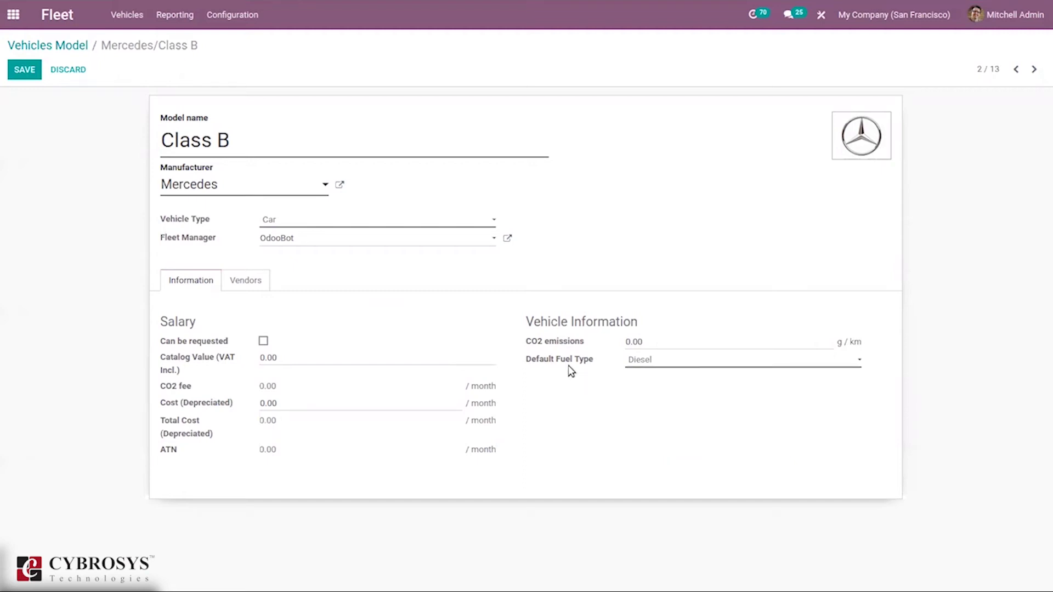
pyautogui.click(13, 69)
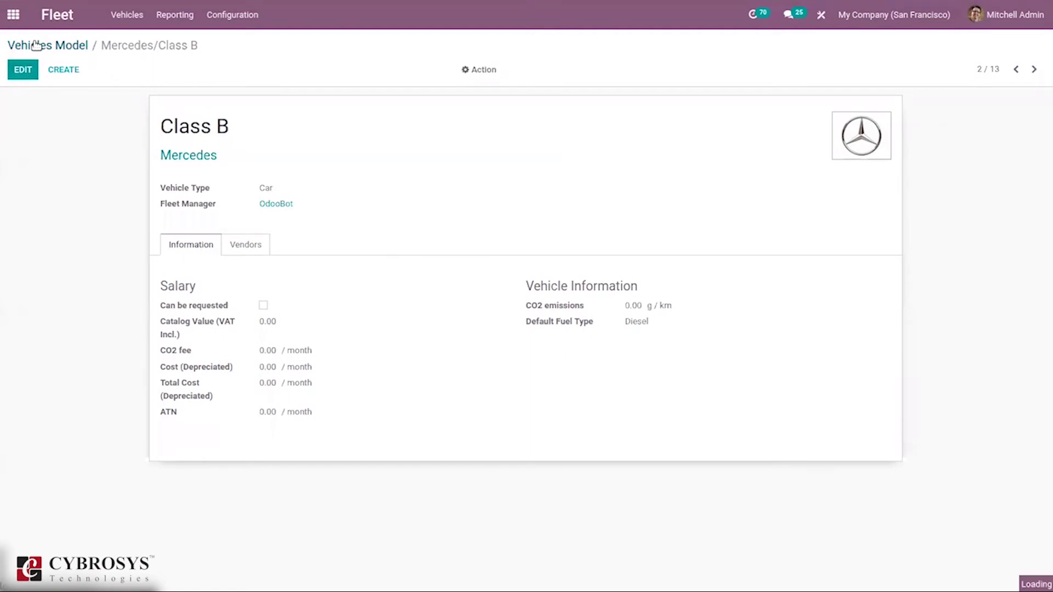
# Create a new vehicle record in Fleet and choose Audi/A6 as its model
pyautogui.click(36, 46)
pyautogui.click(212, 15)
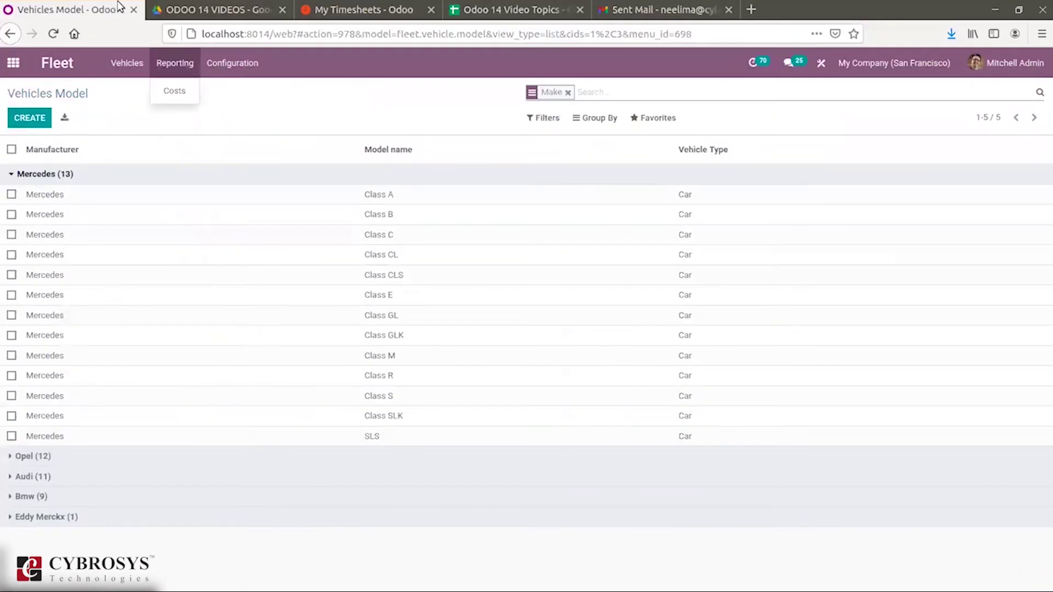
pyautogui.moveTo(116, 21)
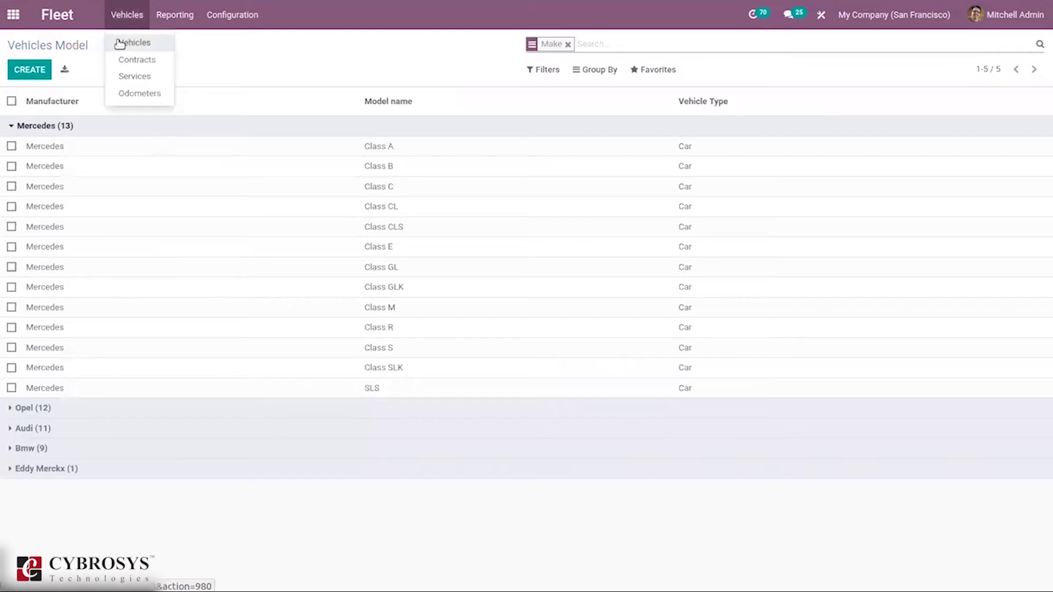
pyautogui.click(119, 44)
pyautogui.click(38, 70)
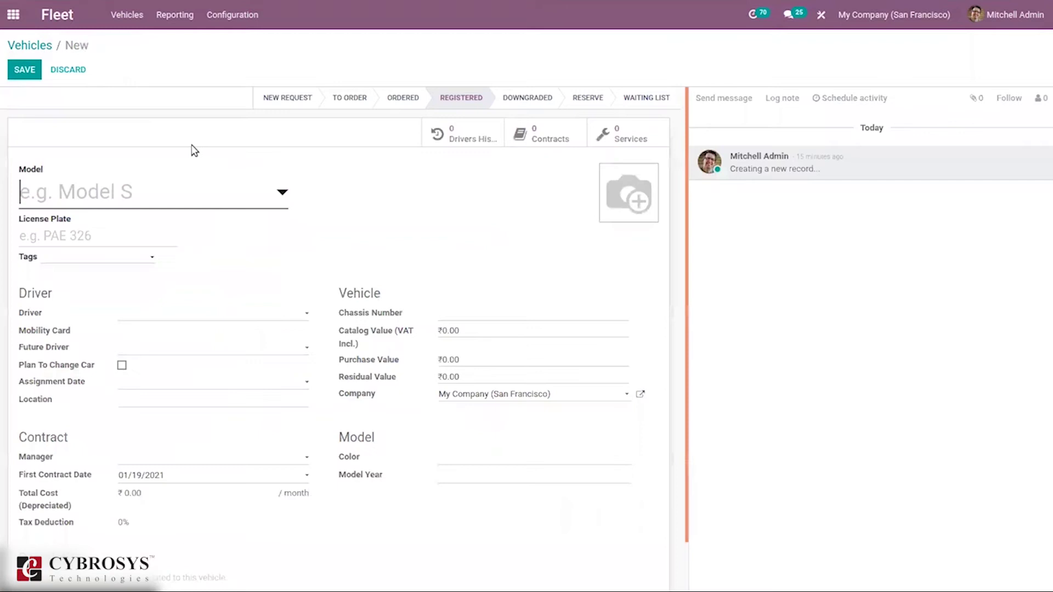
pyautogui.click(146, 202)
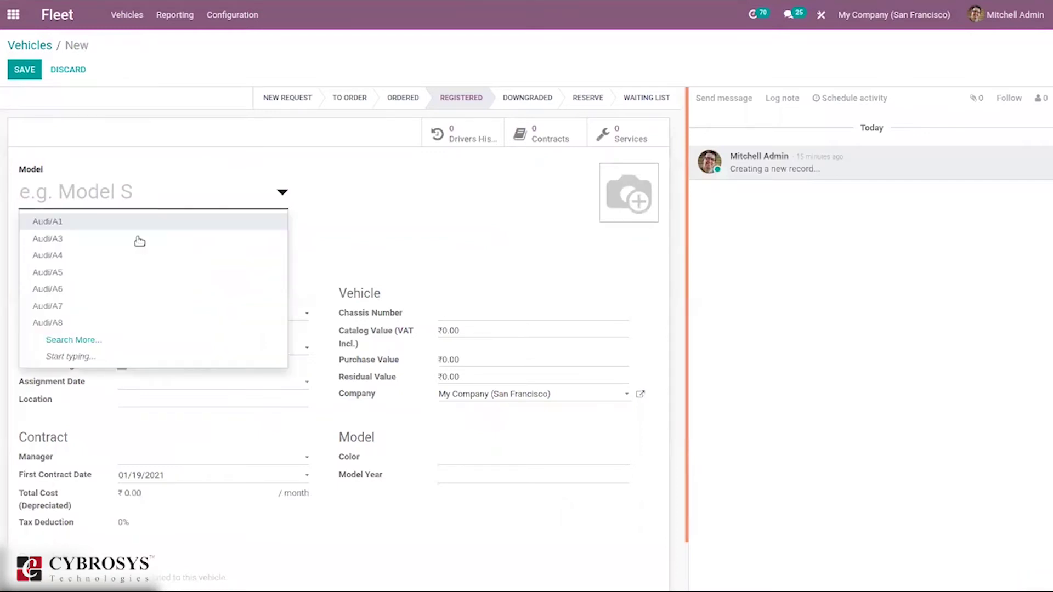
pyautogui.click(140, 288)
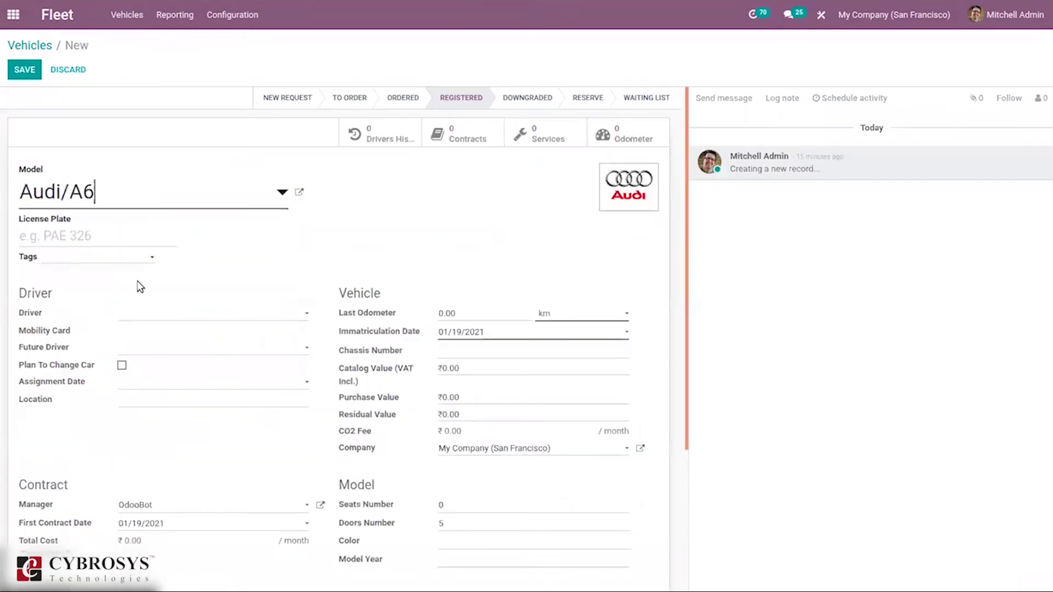
# Review the available model choices for the new vehicle and keep Audi/A6 selected
pyautogui.click(142, 204)
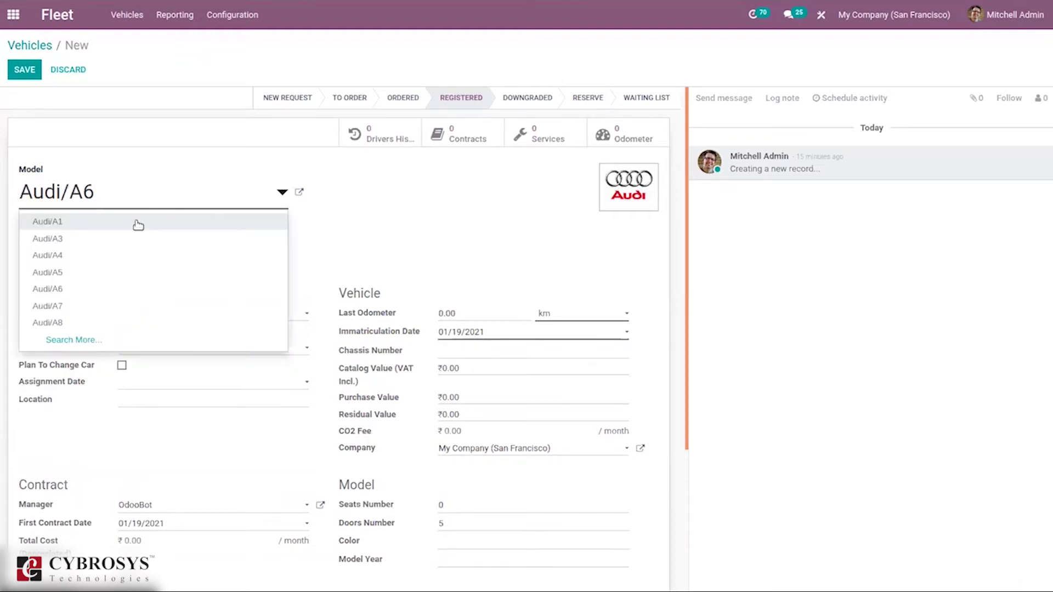
pyautogui.click(128, 290)
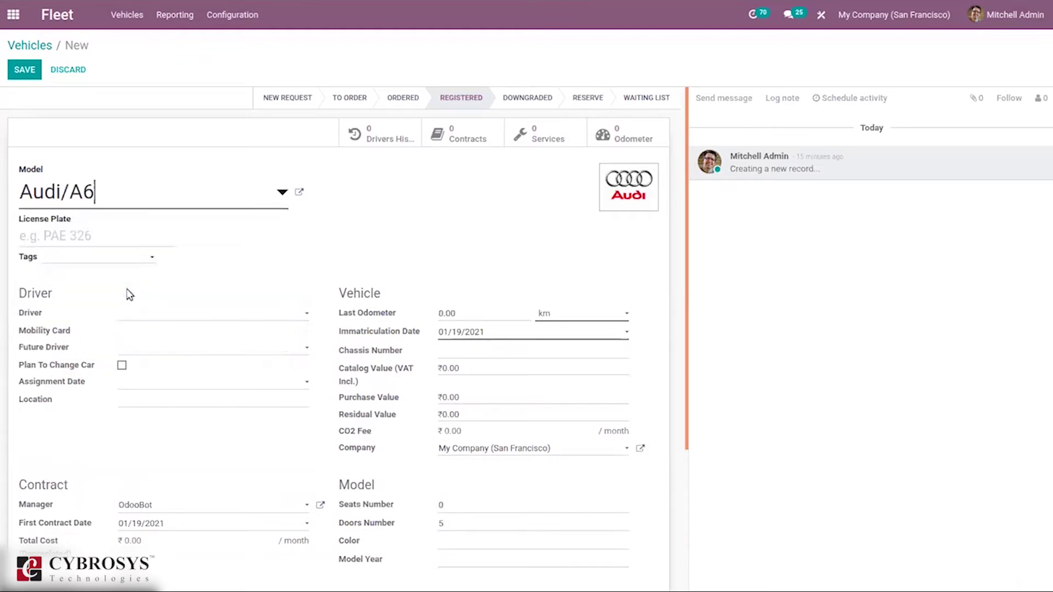
pyautogui.click(150, 202)
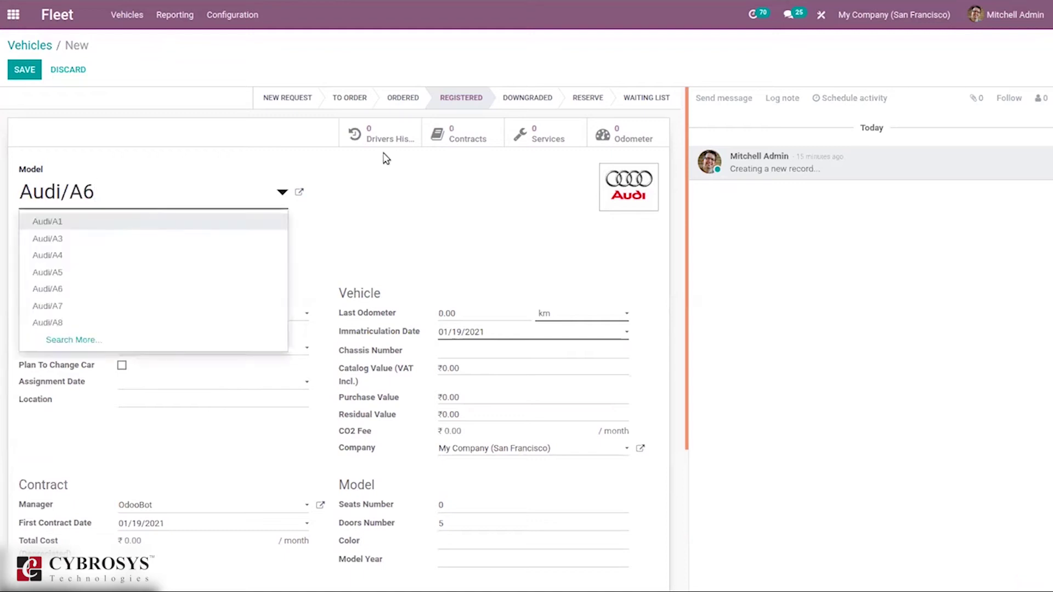
pyautogui.click(482, 213)
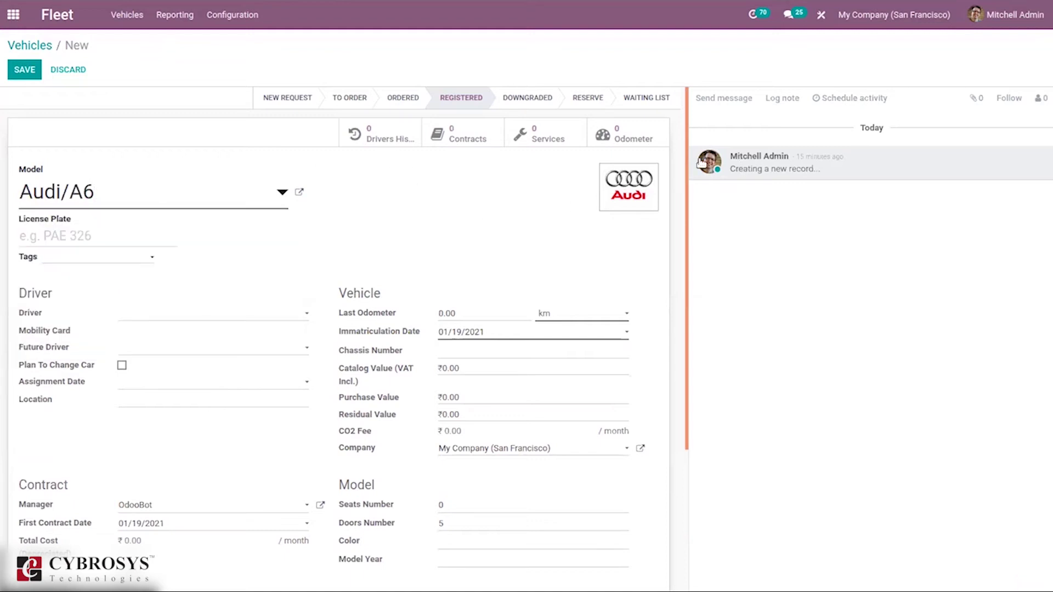
# Review the tag choices, assign Azure Interior as the driver, and mark the Audi/A6 vehicle as planned for a car change
pyautogui.scroll(-2, 420, 204)
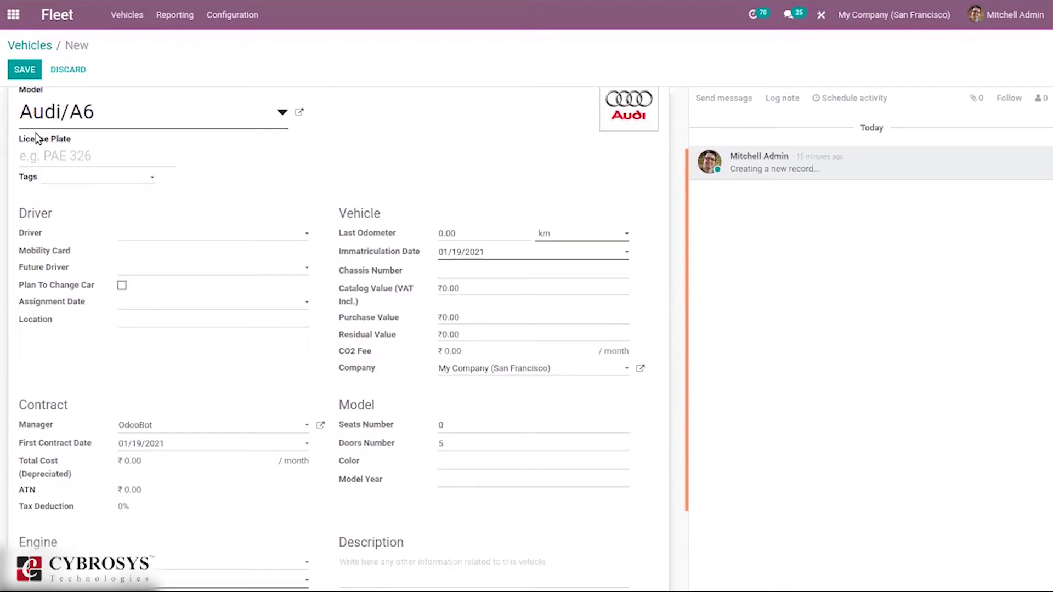
pyautogui.click(118, 184)
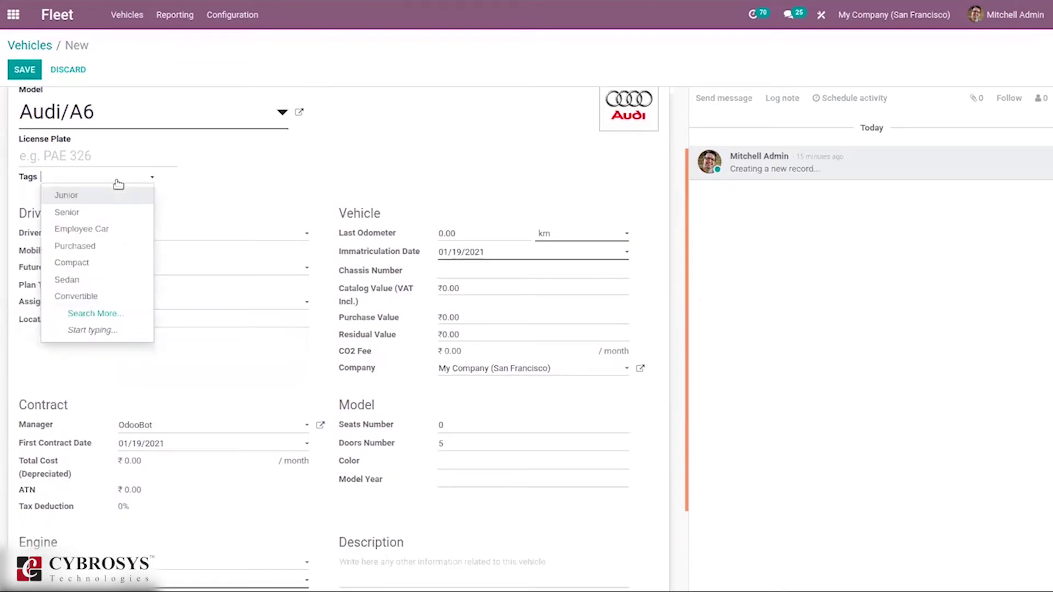
pyautogui.click(232, 199)
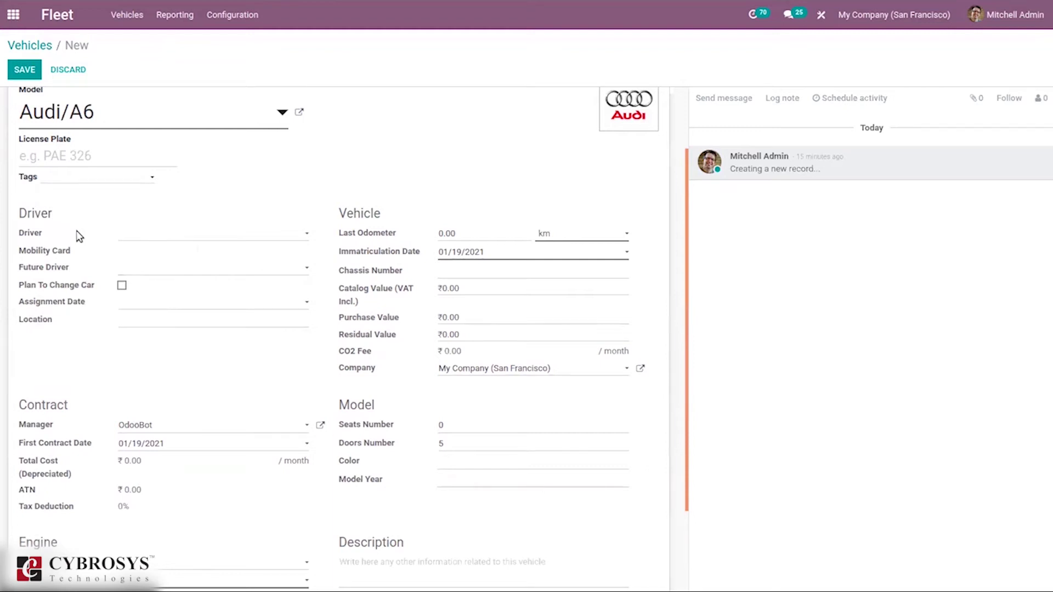
pyautogui.click(131, 232)
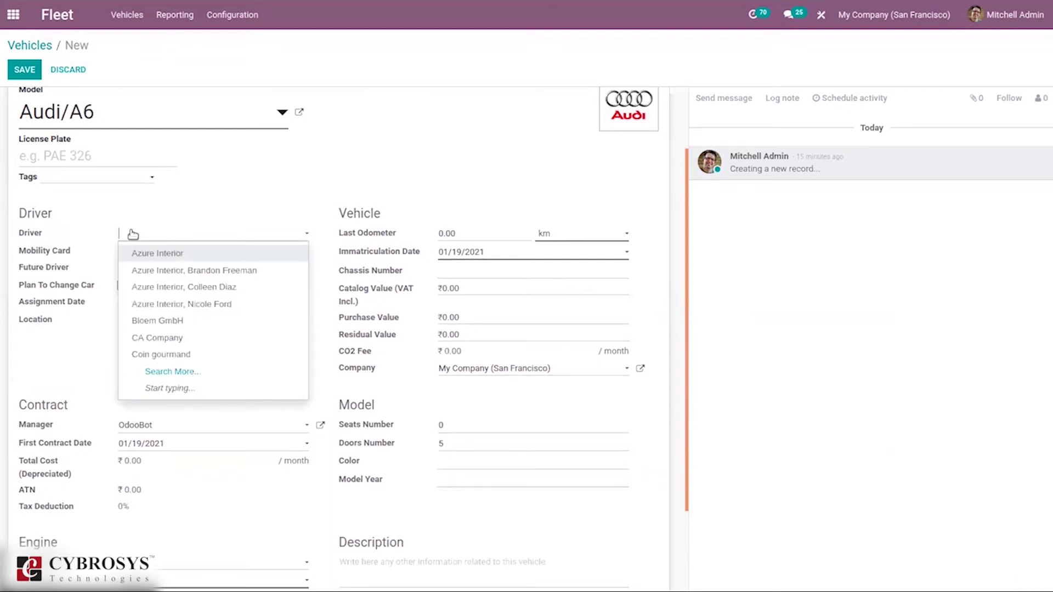
pyautogui.click(155, 254)
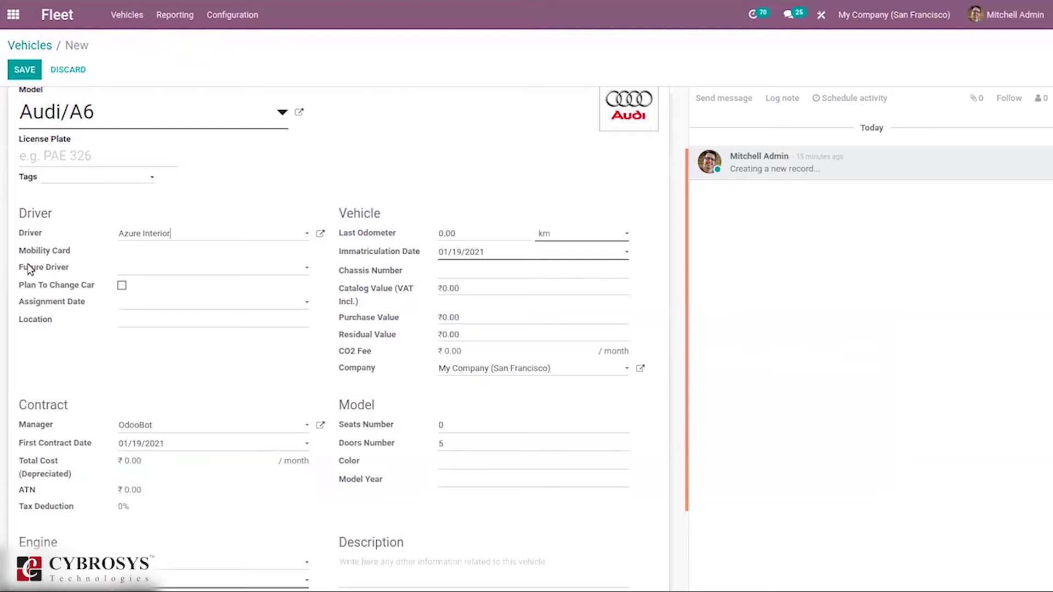
pyautogui.moveTo(27, 268)
pyautogui.moveTo(682, 199); pyautogui.dragTo(699, 274)
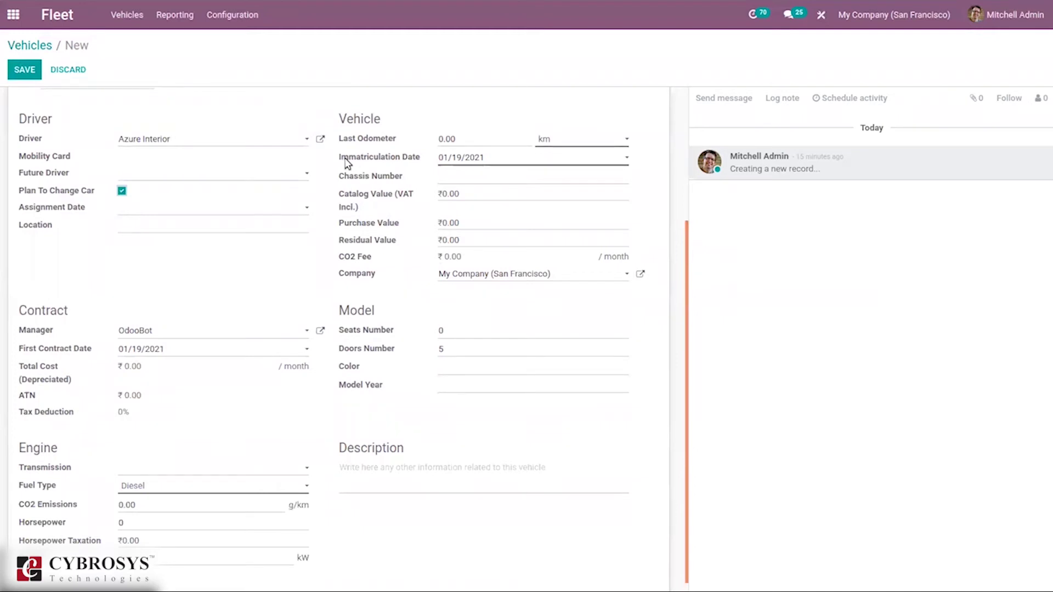
# Review the remaining vehicle, contract, model and engine fields and save the new Audi/A6 vehicle record
pyautogui.moveTo(347, 163)
pyautogui.moveTo(543, 296); pyautogui.dragTo(388, 247)
pyautogui.click(388, 247)
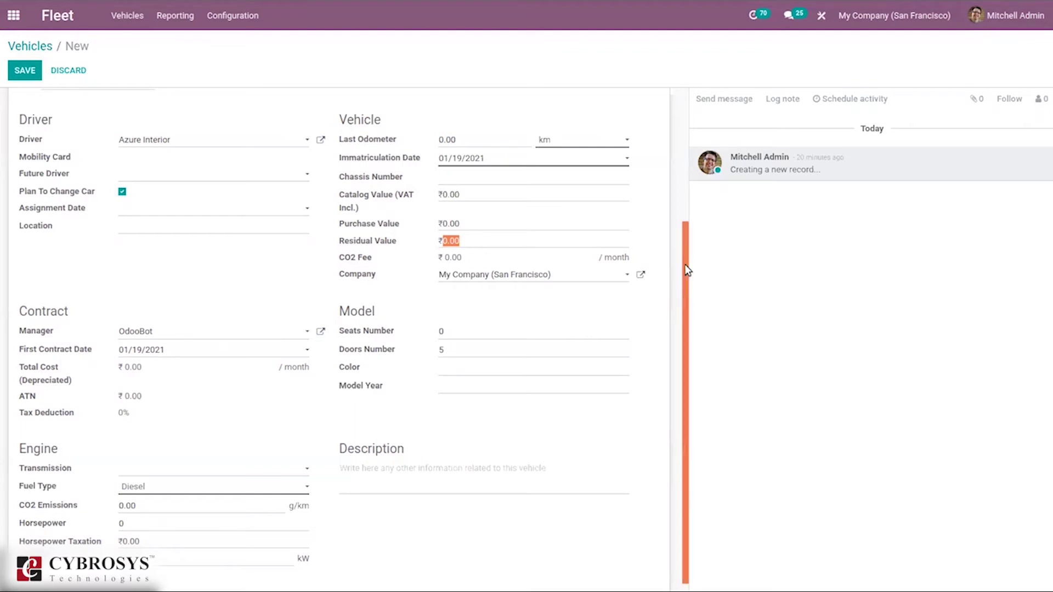
pyautogui.scroll(-1, 684, 265)
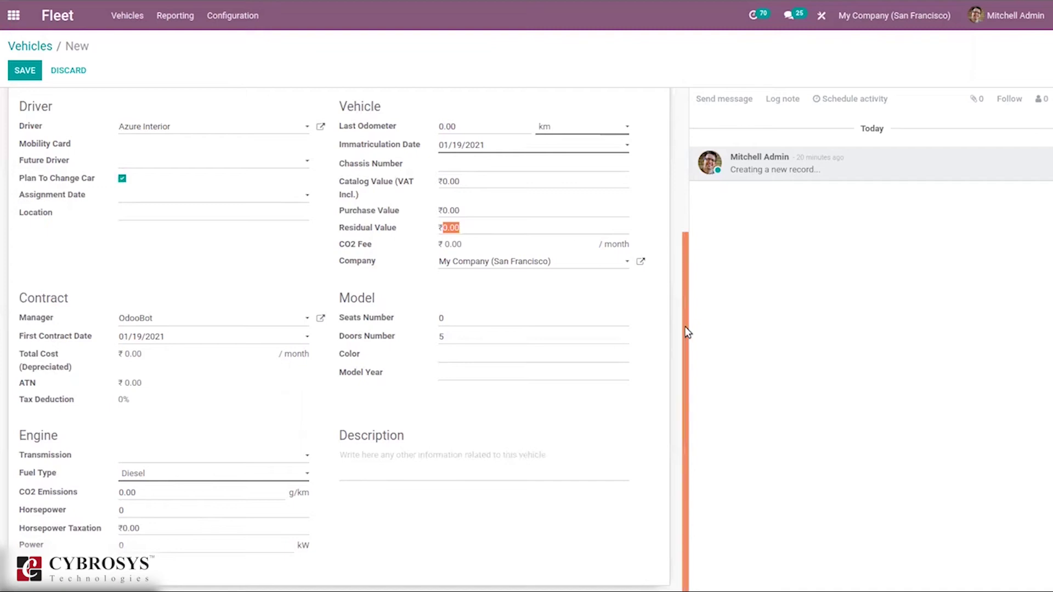
pyautogui.scroll(4, 687, 332)
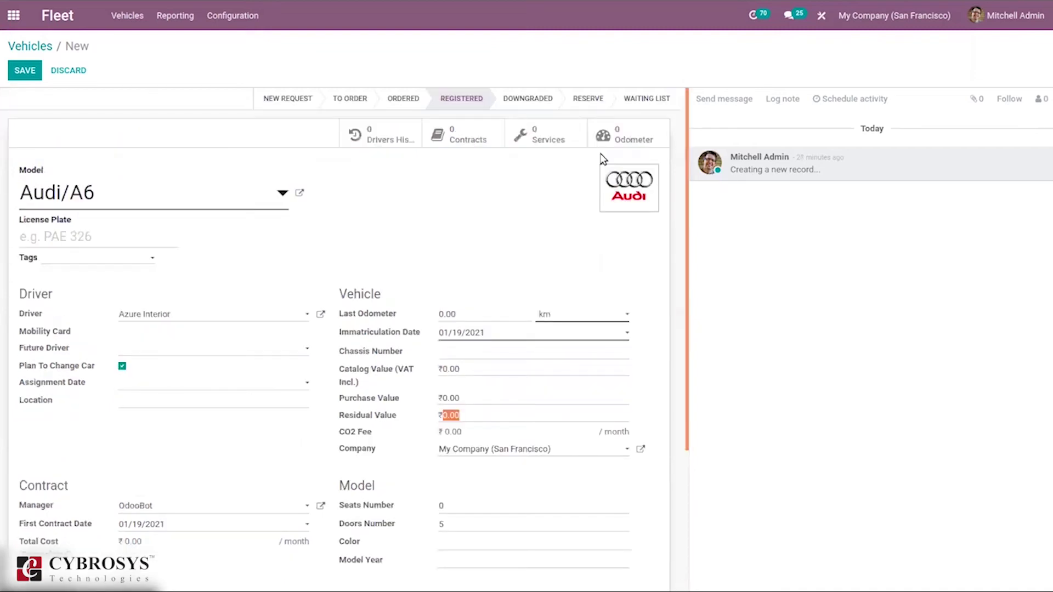
pyautogui.click(18, 73)
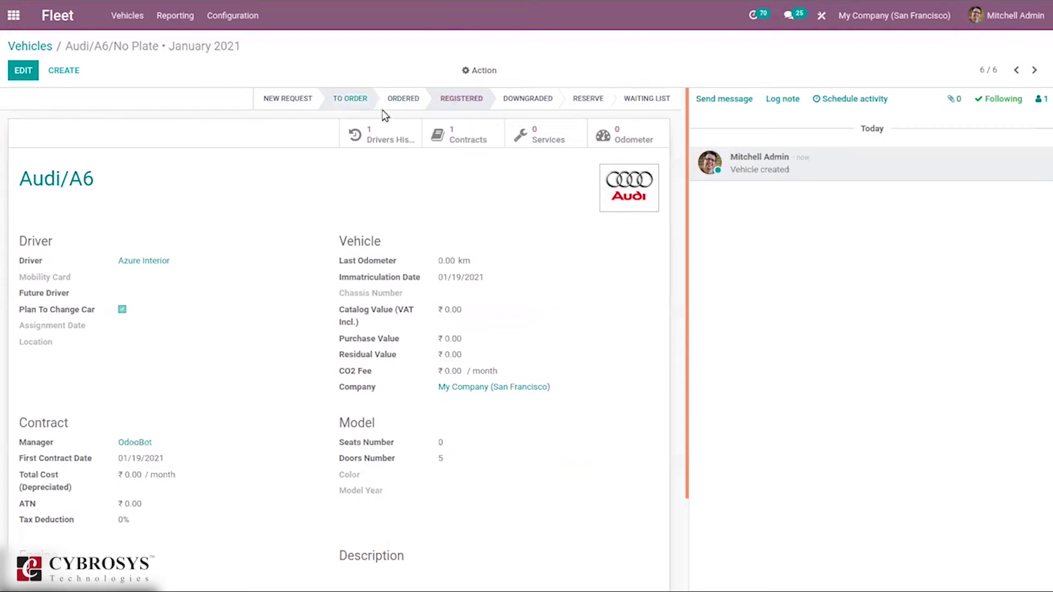
# Add another contract for the Audi/A6 vehicle, starting 01/19/2022 and expiring 01/19/2023, and save it
pyautogui.click(470, 127)
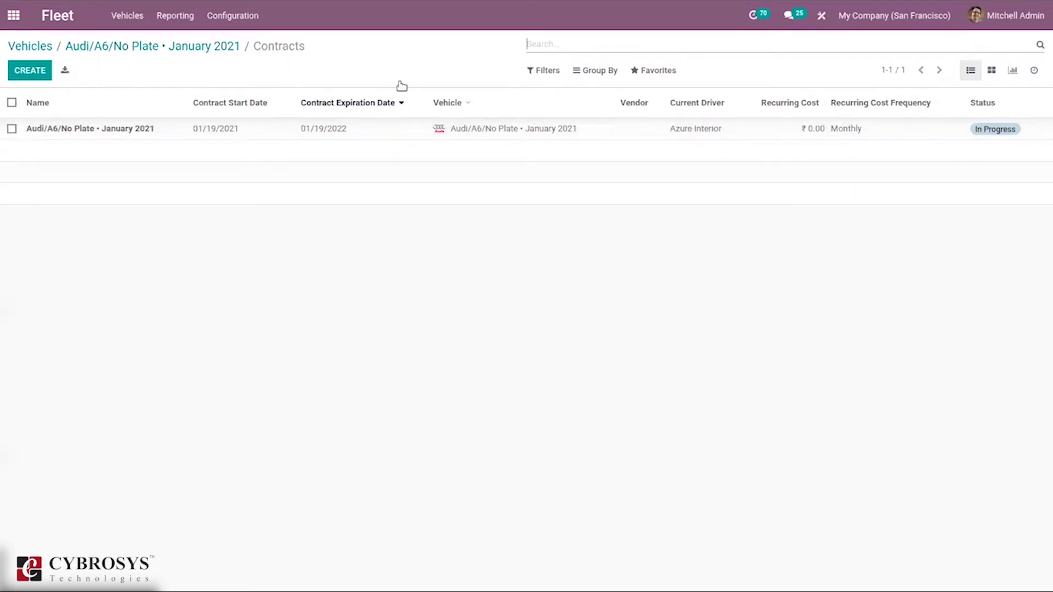
pyautogui.click(32, 69)
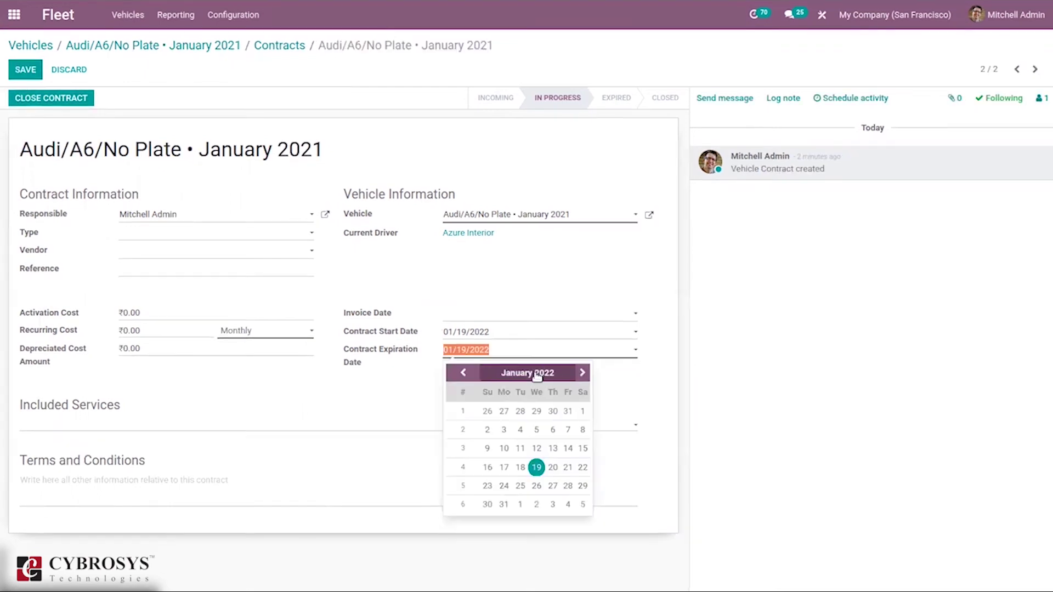
pyautogui.click(537, 375)
pyautogui.click(531, 374)
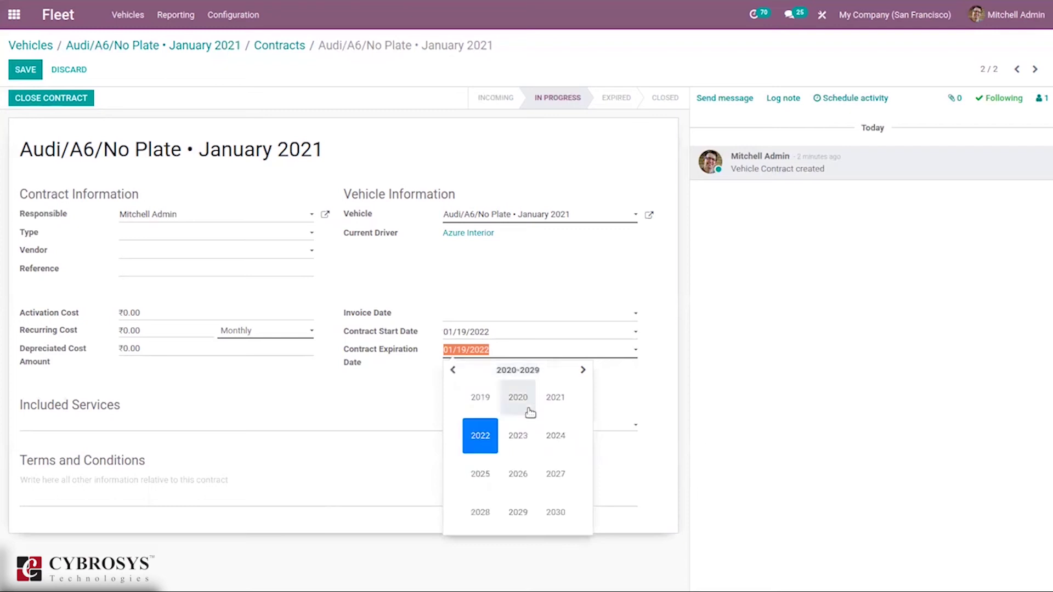
pyautogui.click(521, 430)
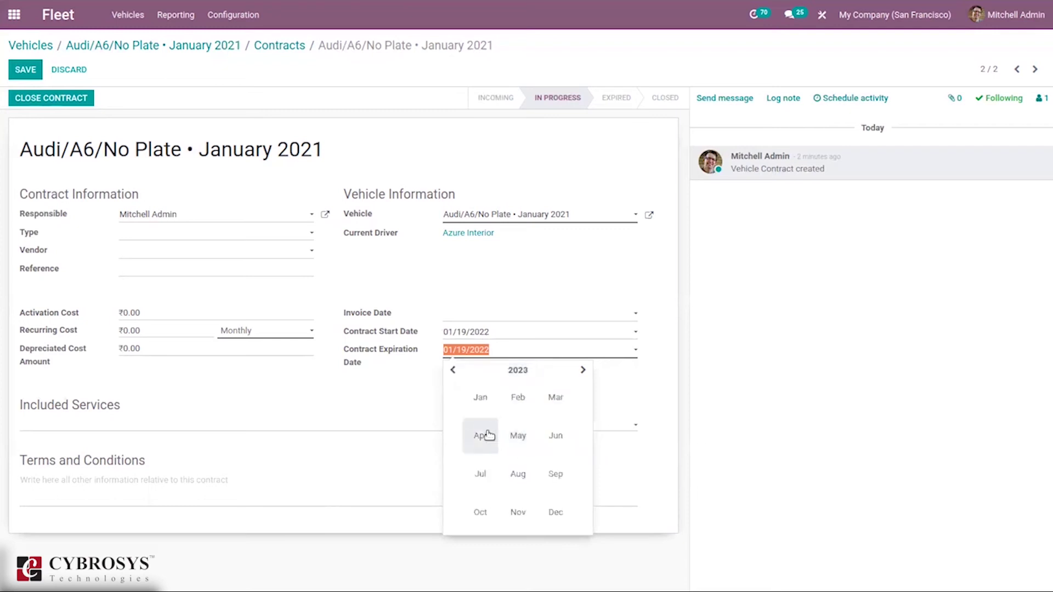
pyautogui.click(473, 403)
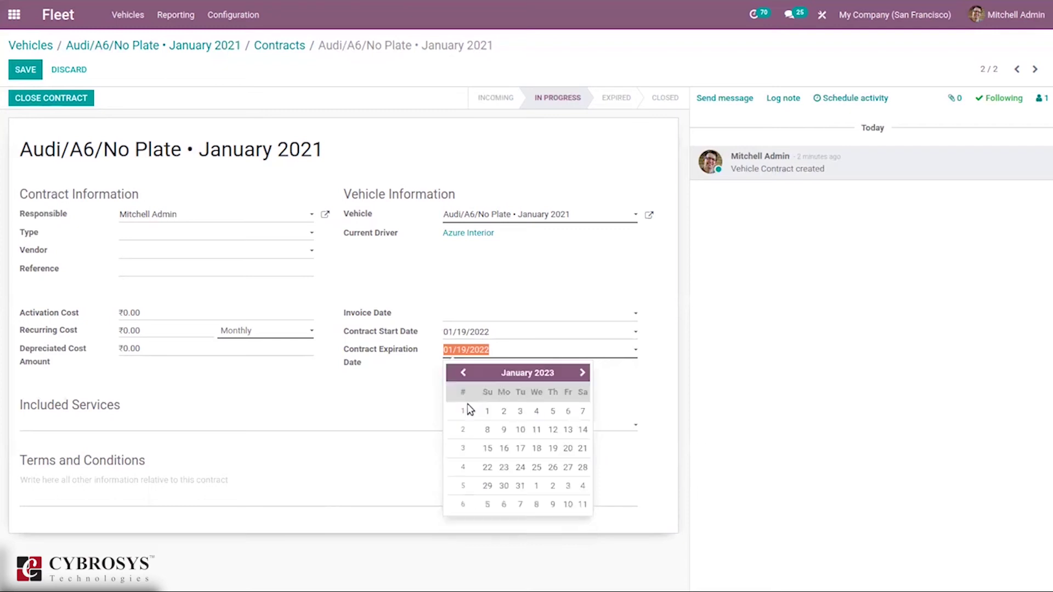
pyautogui.click(553, 447)
pyautogui.click(25, 68)
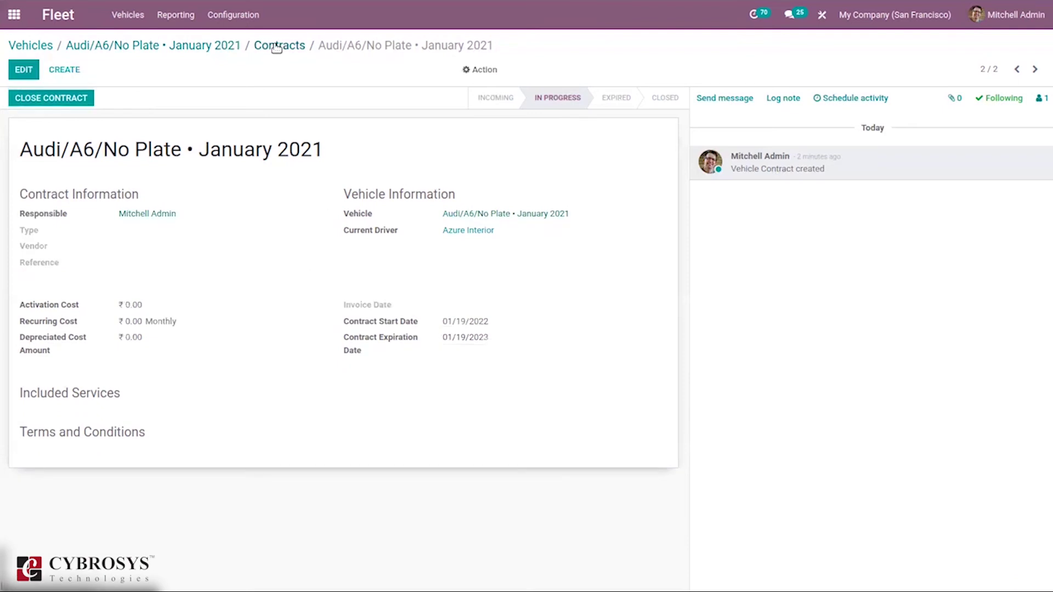
# Check the Audi/A6 contracts list and vehicle record, and return to the overview of all vehicles
pyautogui.click(276, 46)
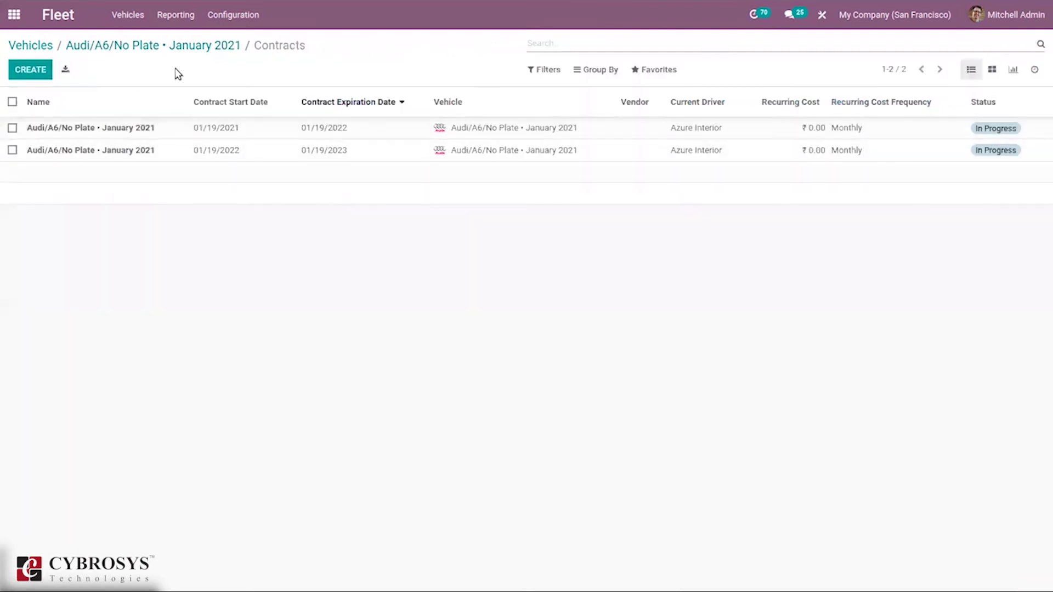
pyautogui.click(189, 45)
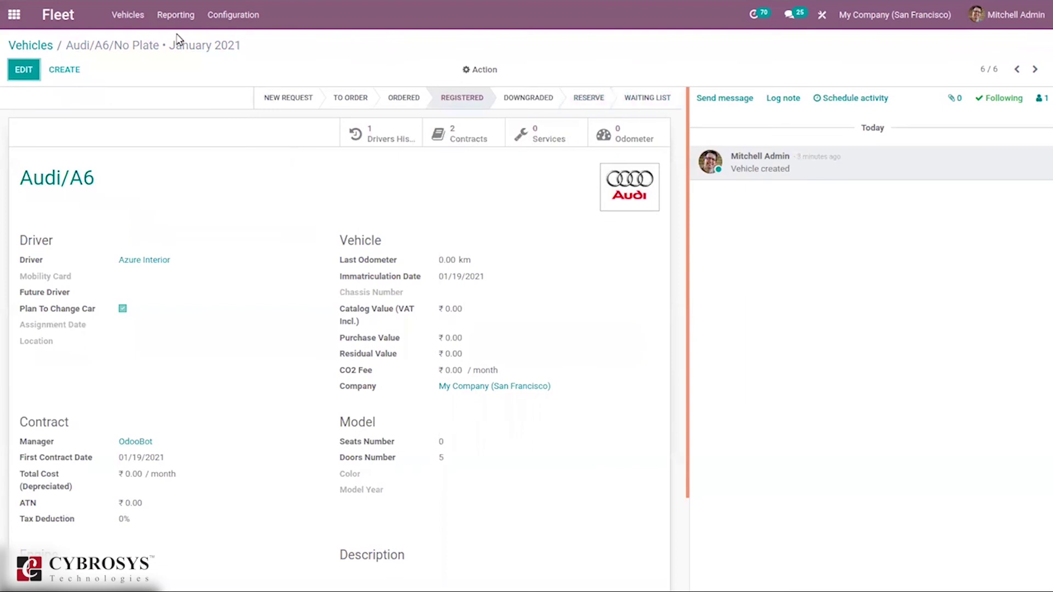
pyautogui.click(39, 46)
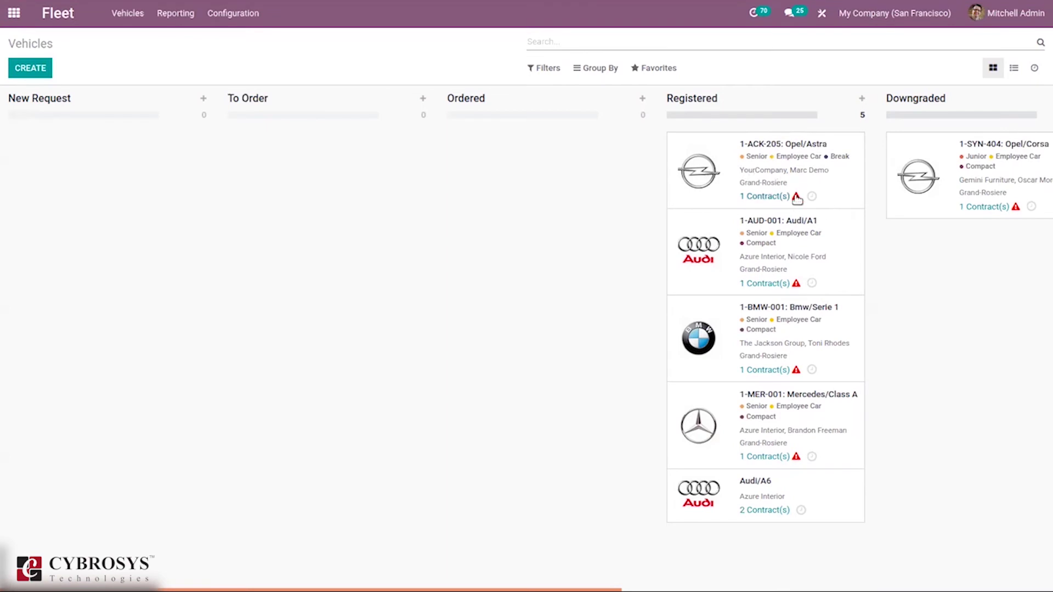
# Inspect the contract flagged for renewal on the Opel/Astra vehicle and return to the vehicles overview
pyautogui.moveTo(798, 199)
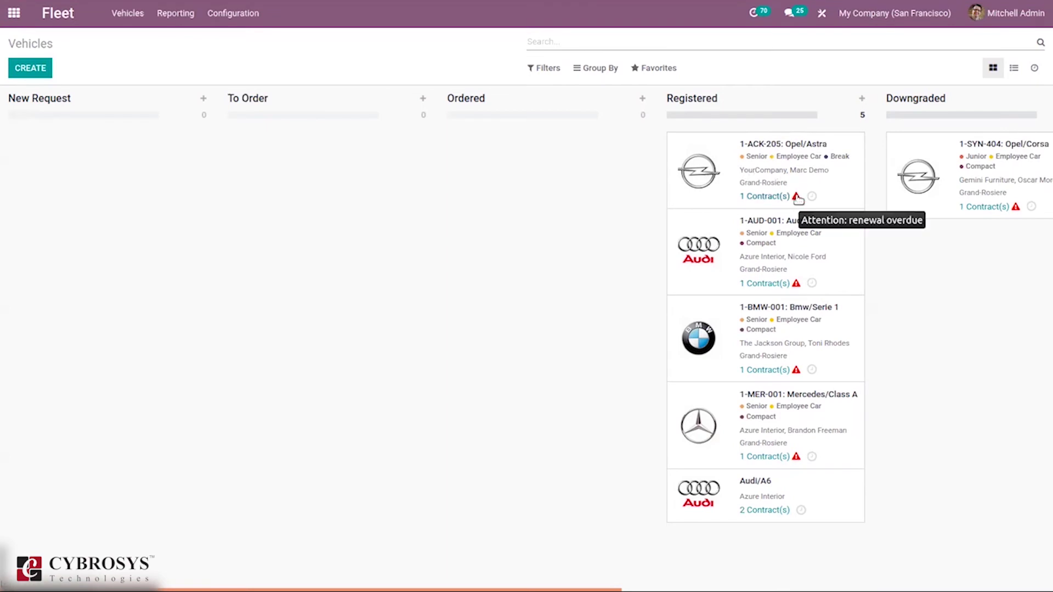
pyautogui.click(798, 199)
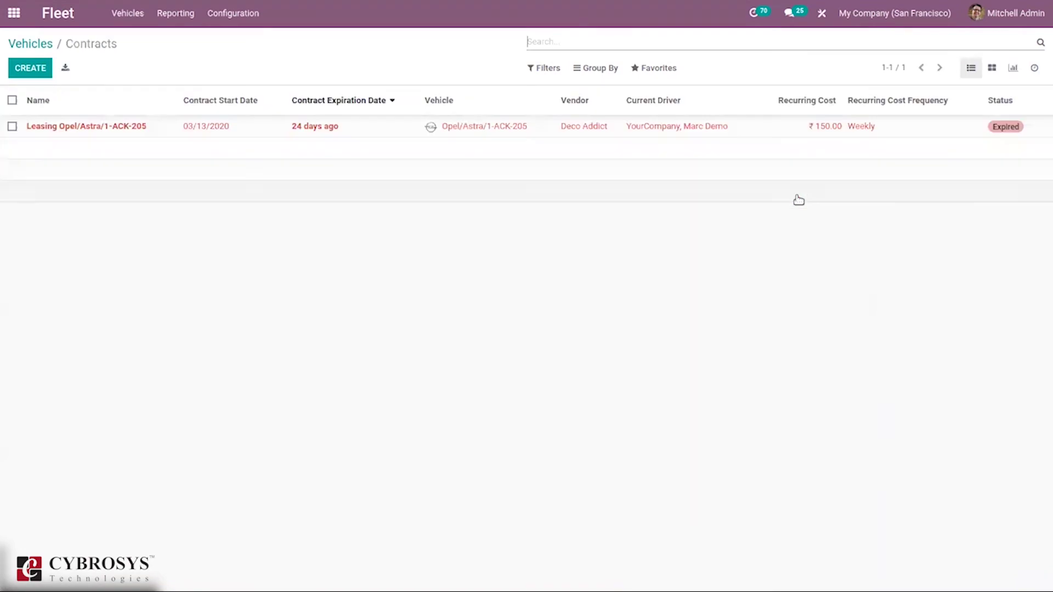
pyautogui.click(663, 130)
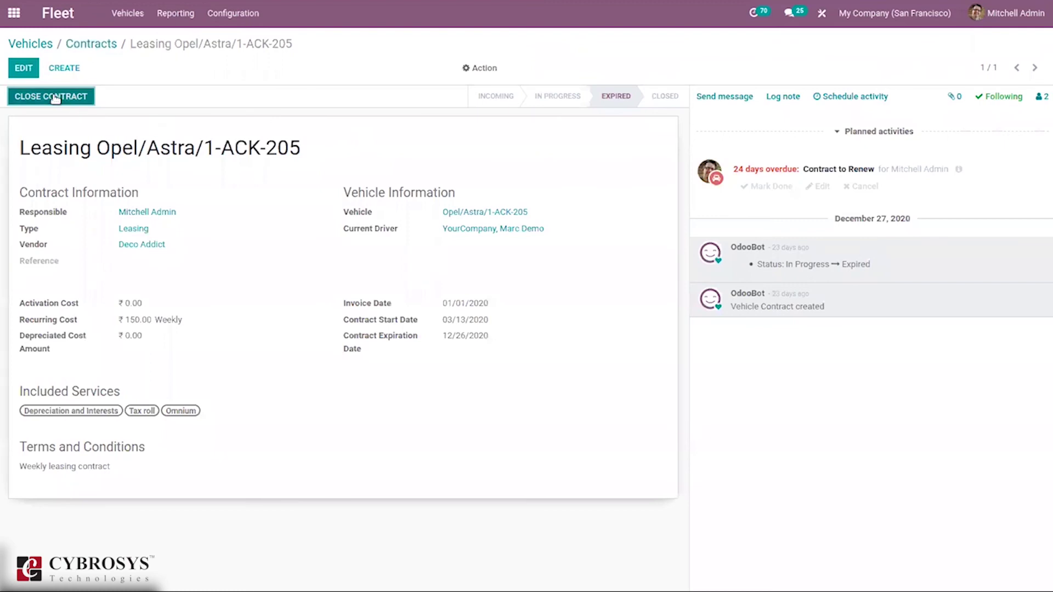
pyautogui.click(77, 44)
pyautogui.click(35, 44)
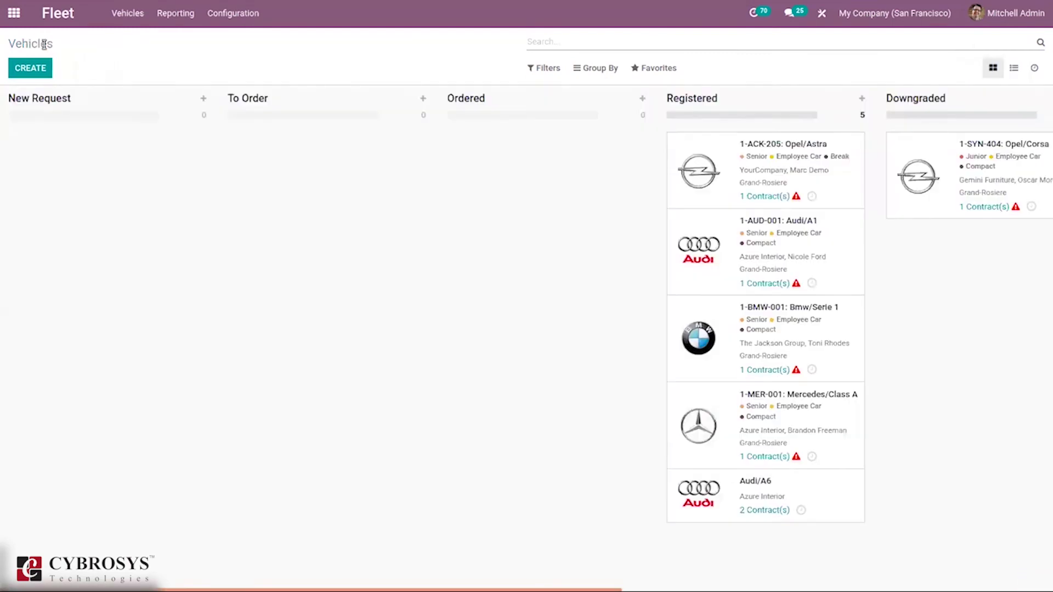
# View the list of all fleet contracts, and open the list of vehicle services
pyautogui.click(134, 17)
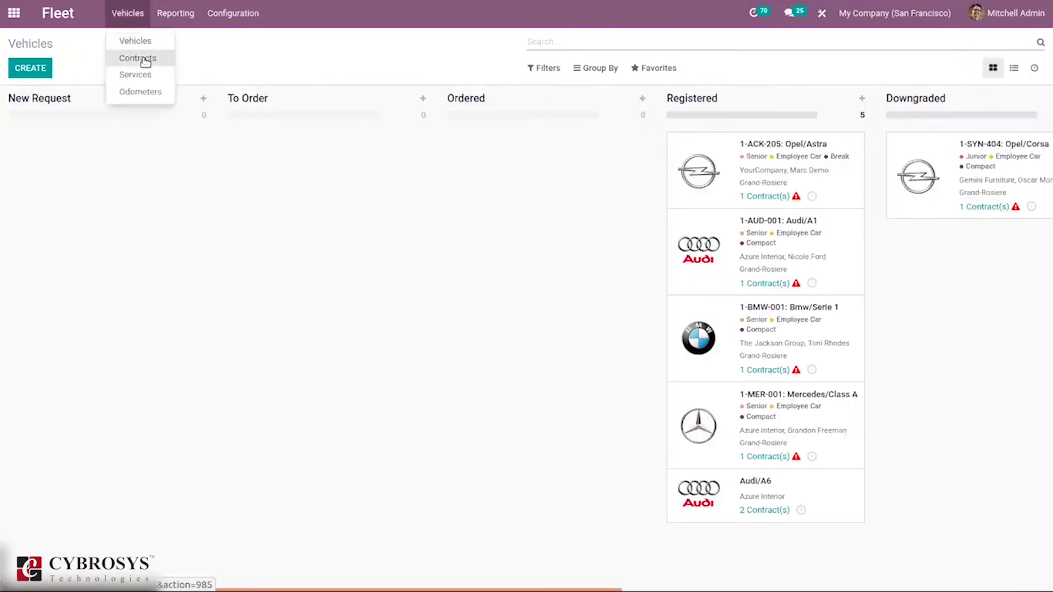
pyautogui.click(144, 61)
pyautogui.click(121, 17)
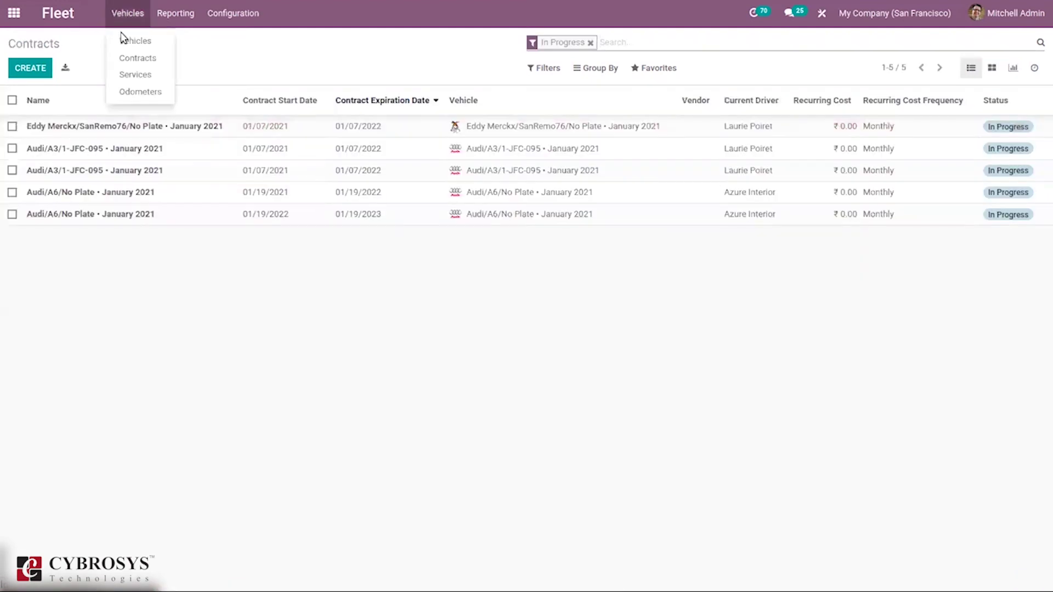
pyautogui.click(126, 77)
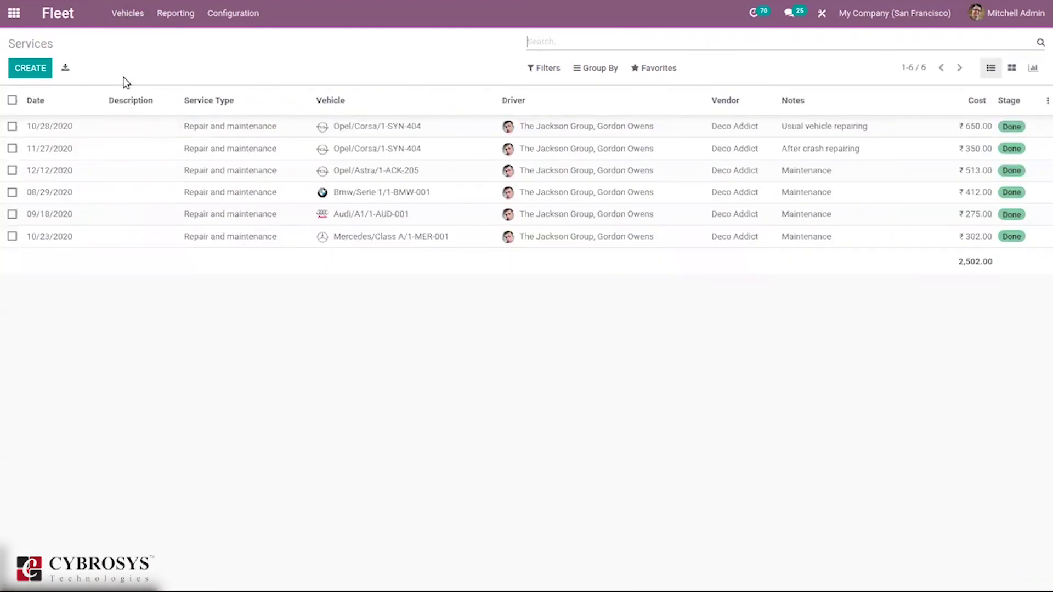
# Create a new service record described as Car Washing Service with Car Wash as its service type
pyautogui.click(22, 71)
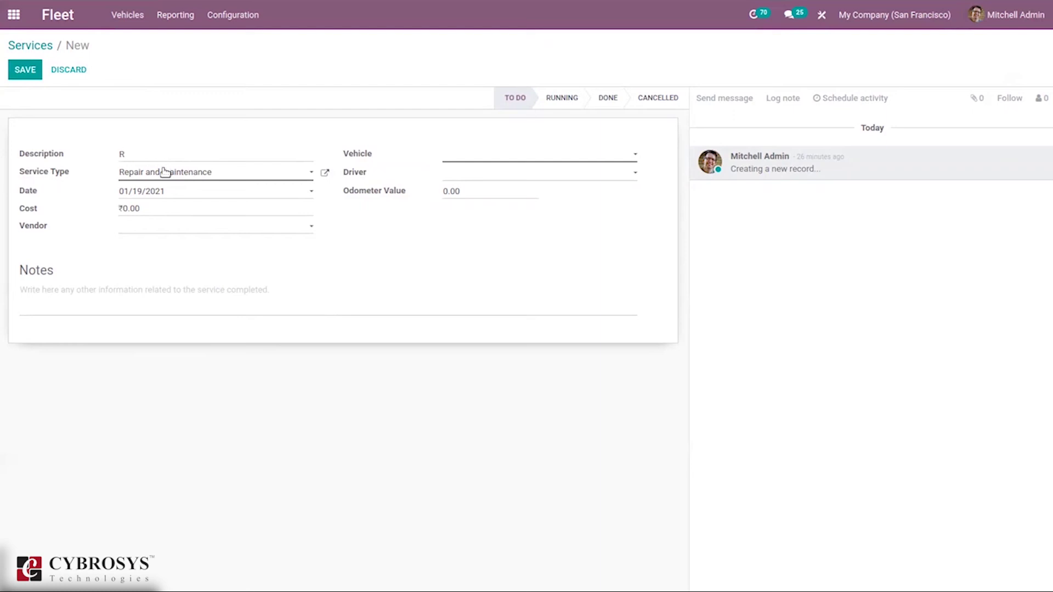
pyautogui.click(165, 171)
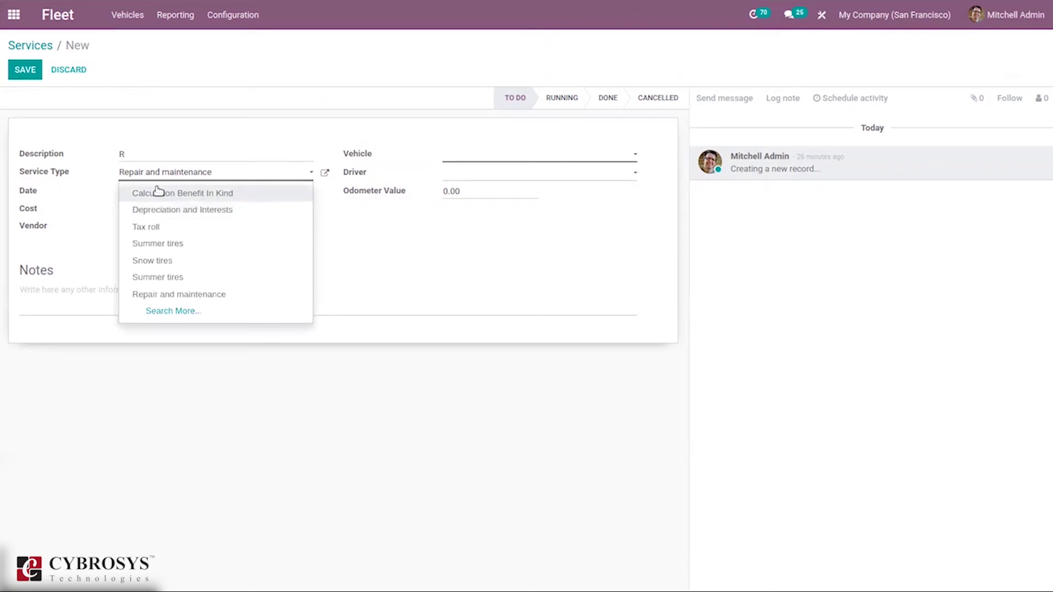
pyautogui.click(225, 174)
pyautogui.press('BackSpace')
pyautogui.hotkey('ctrl', 'BackSpace')
pyautogui.hotkey('ctrl', 'BackSpace')
pyautogui.hotkey('ctrl', 'BackSpace')
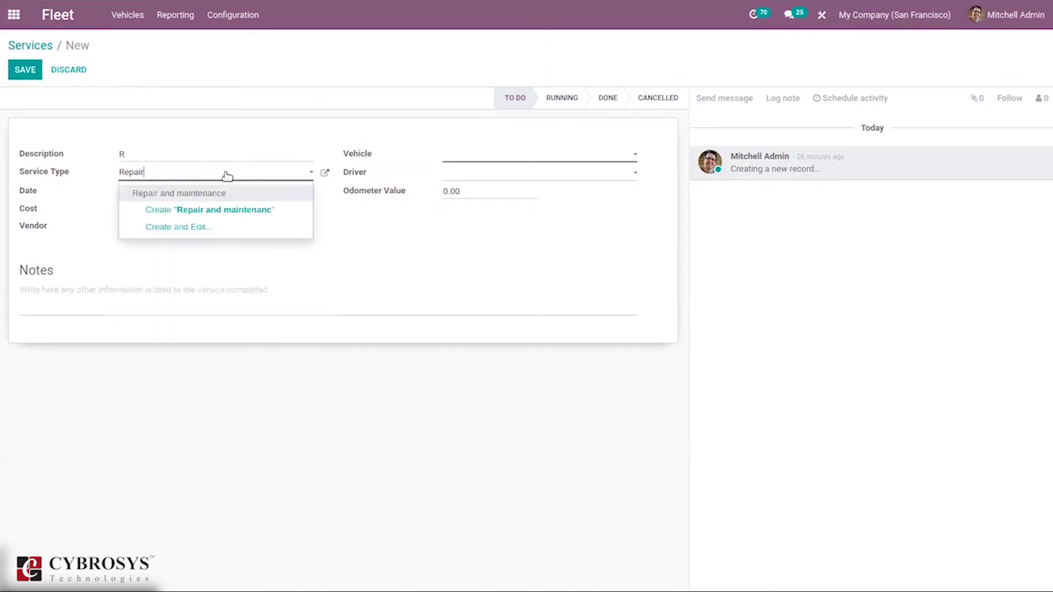
pyautogui.write('wa')
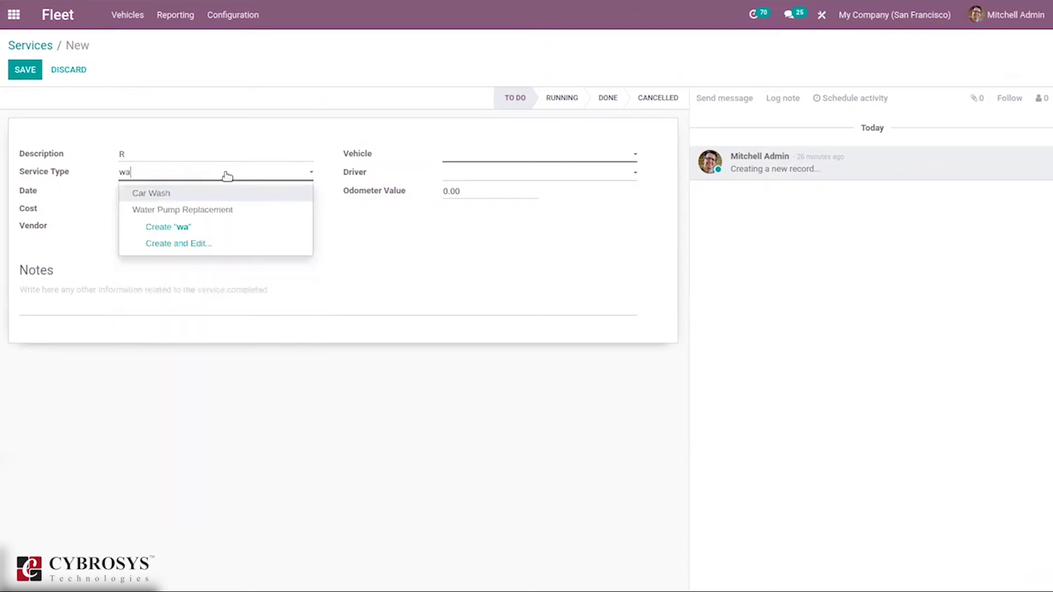
pyautogui.click(184, 197)
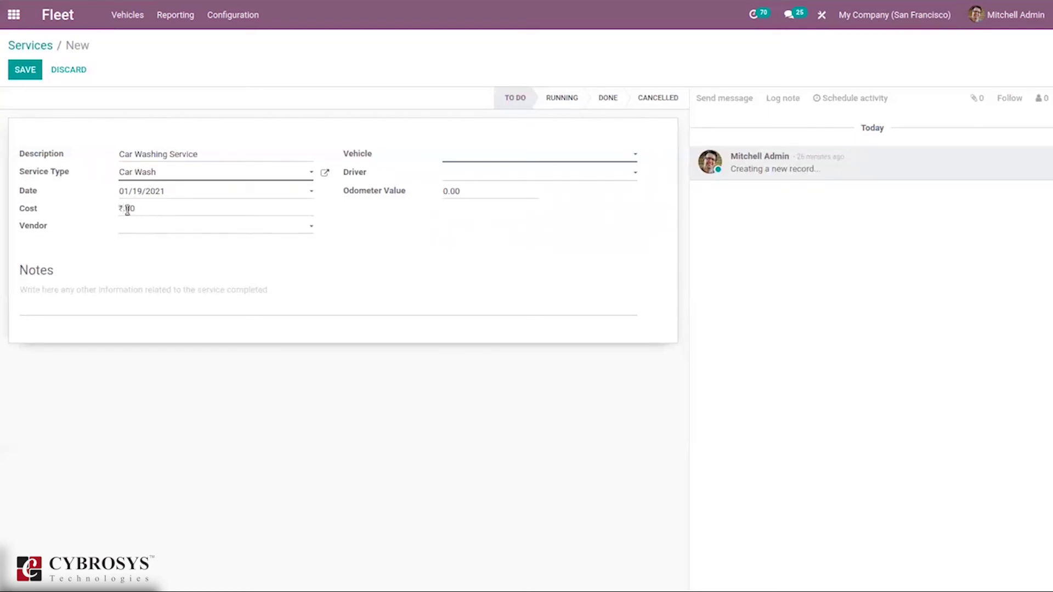
# Set the service's cost to 500, vendor to Azure Interior and vehicle to Opel/Astra/1-ACK-205, and save the record
pyautogui.click(161, 231)
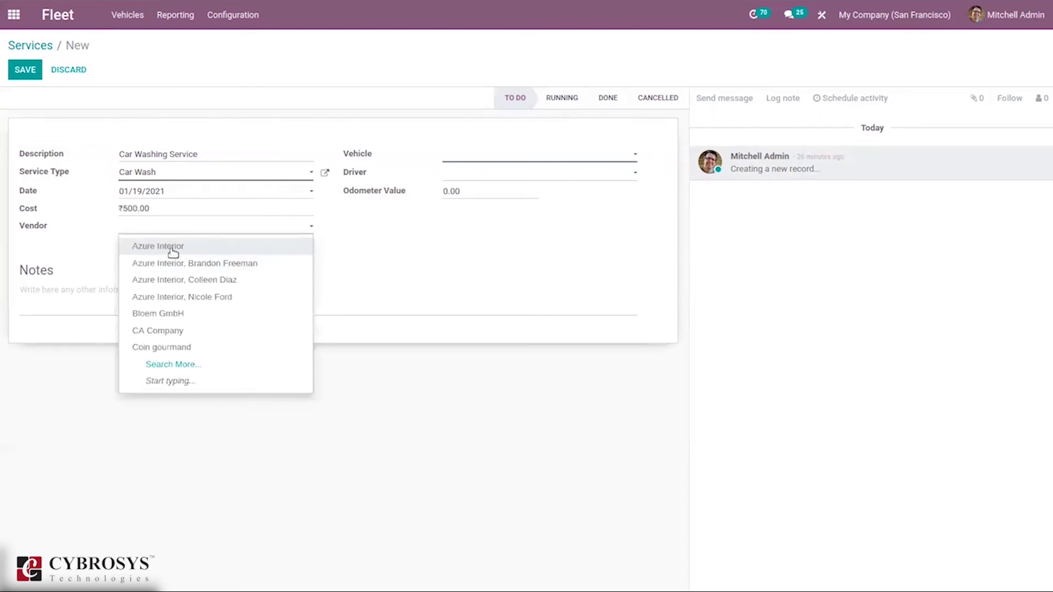
pyautogui.click(172, 247)
pyautogui.click(463, 160)
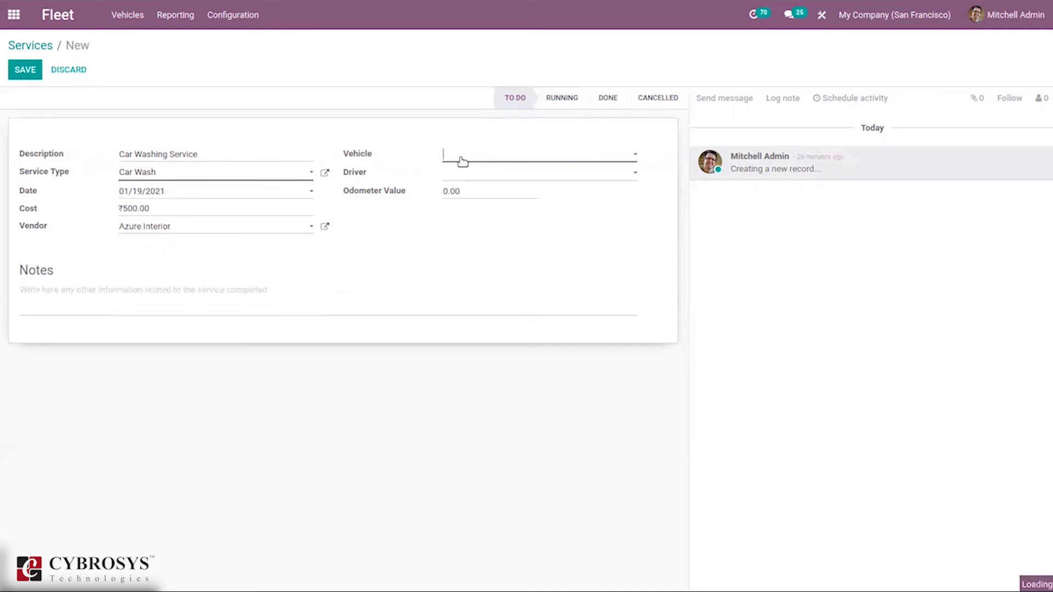
pyautogui.click(497, 176)
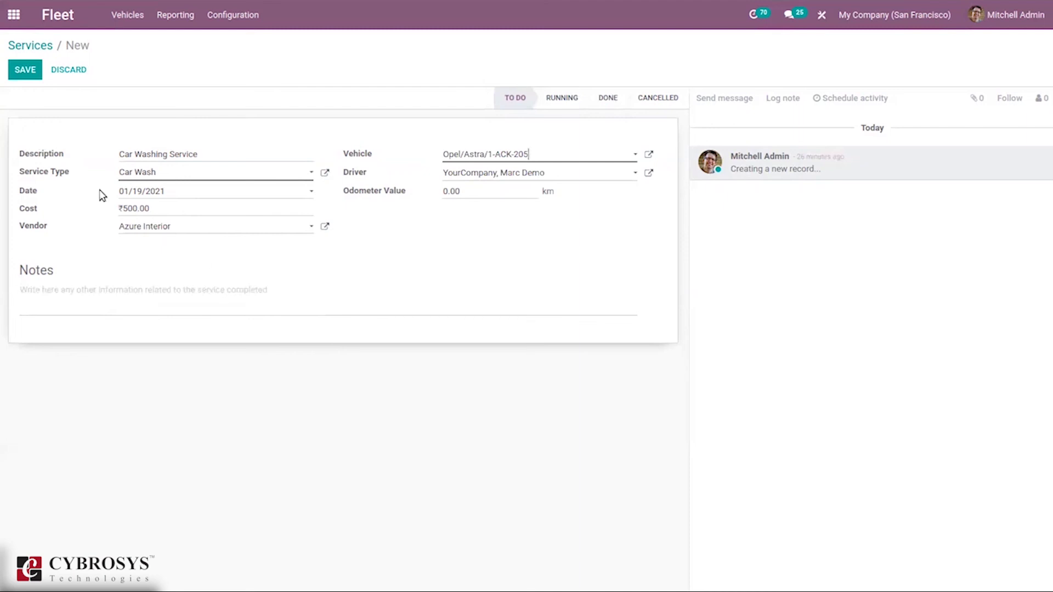
pyautogui.click(25, 68)
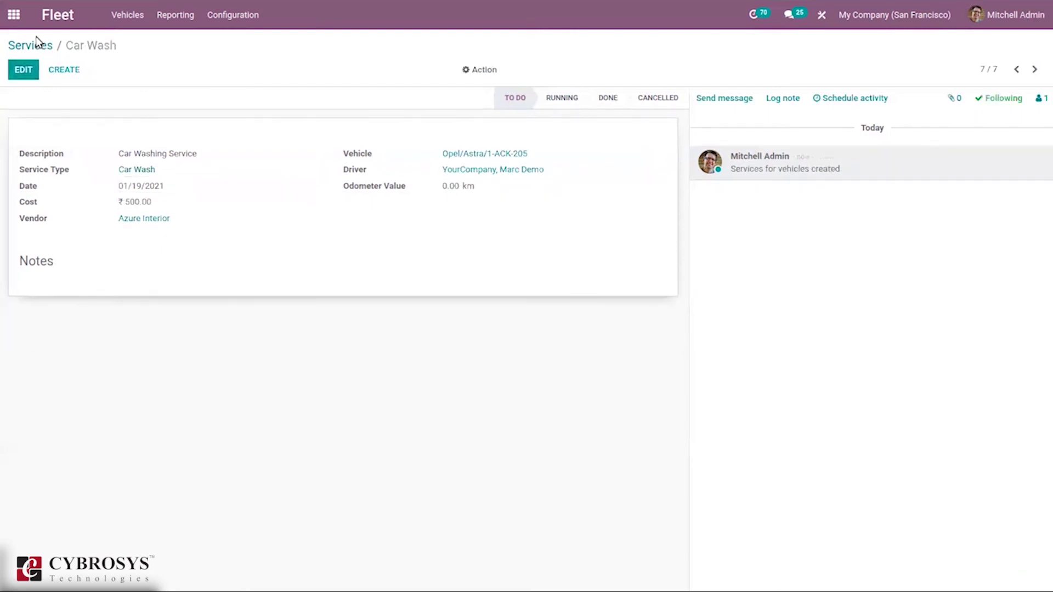
# Move the Car Washing Service record through the Running stage to Done, and return to the services list
pyautogui.click(37, 43)
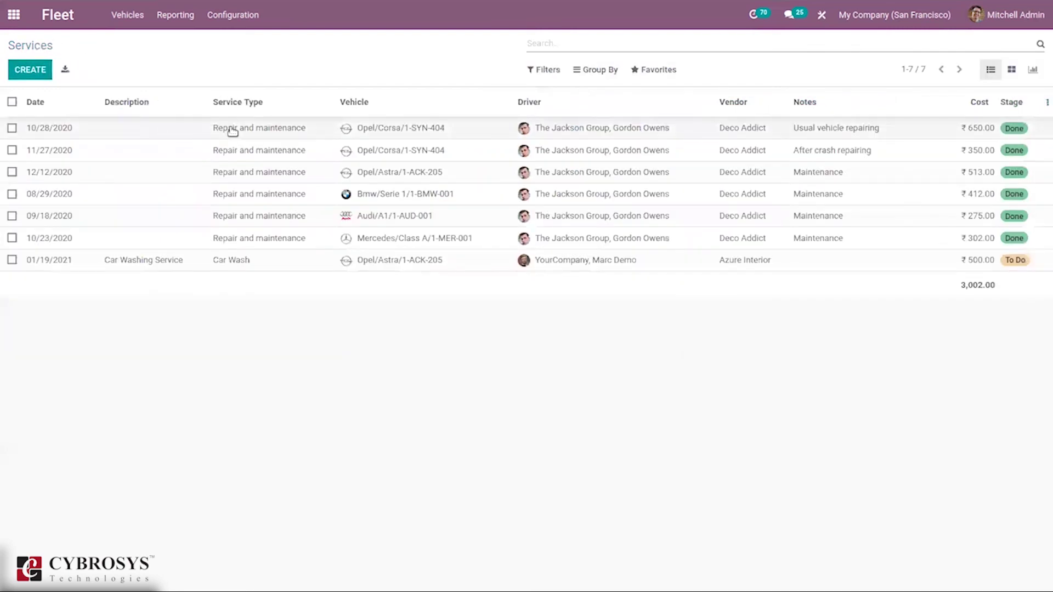
pyautogui.click(212, 269)
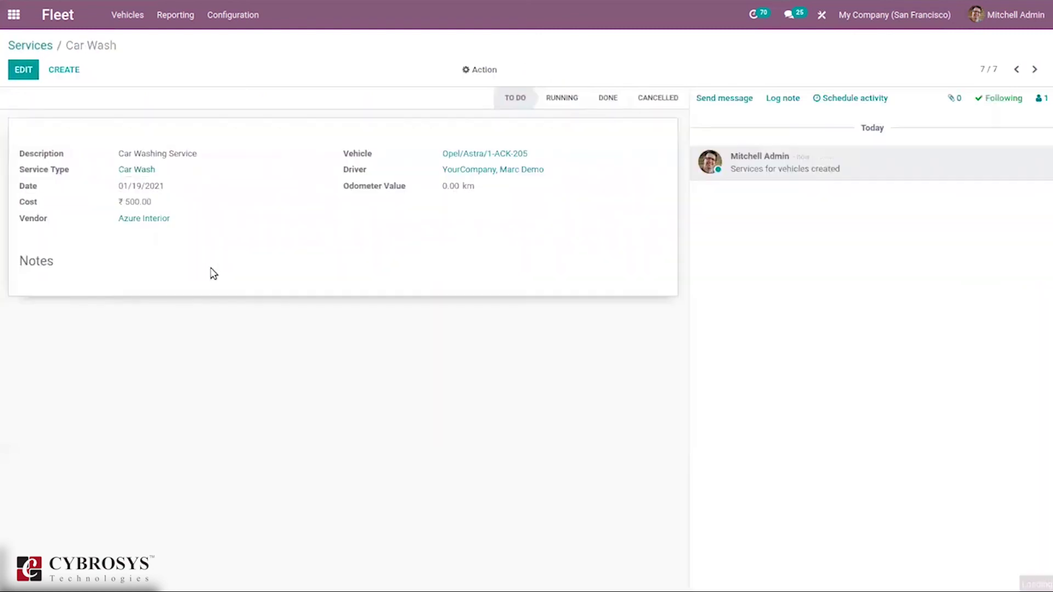
pyautogui.click(566, 97)
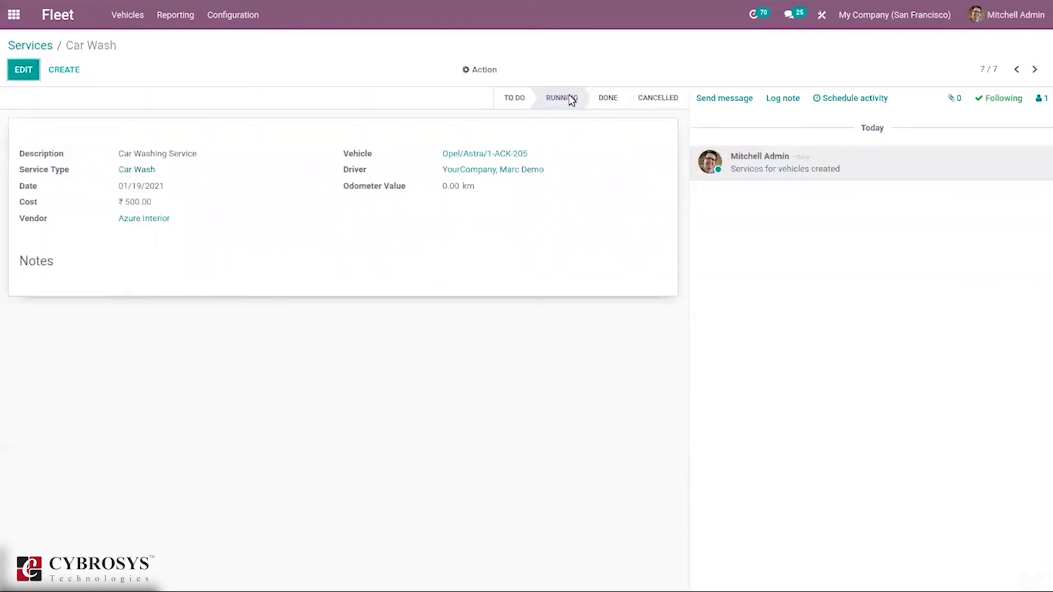
pyautogui.click(613, 104)
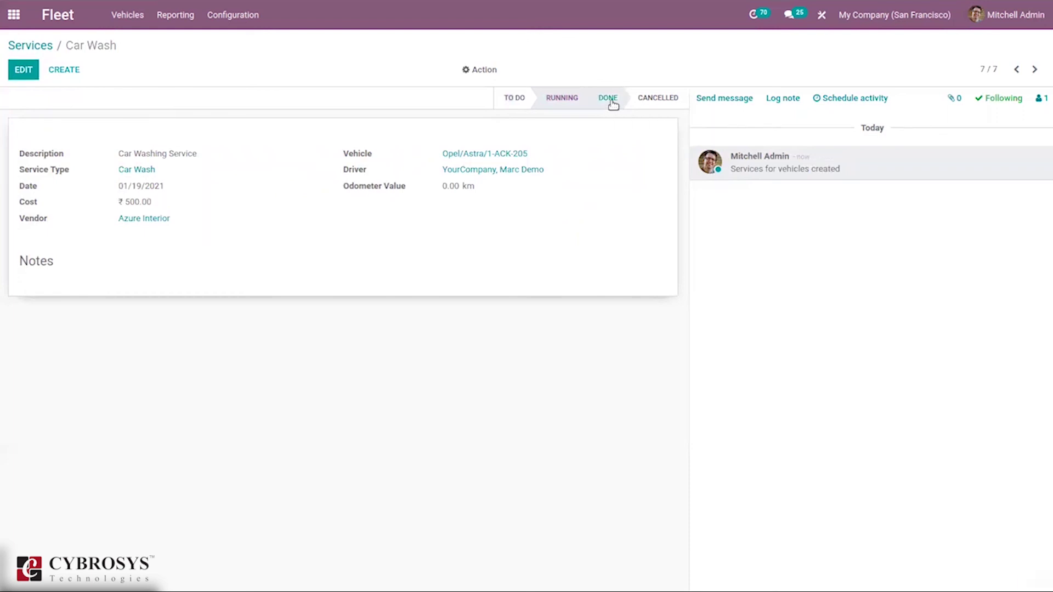
pyautogui.click(36, 47)
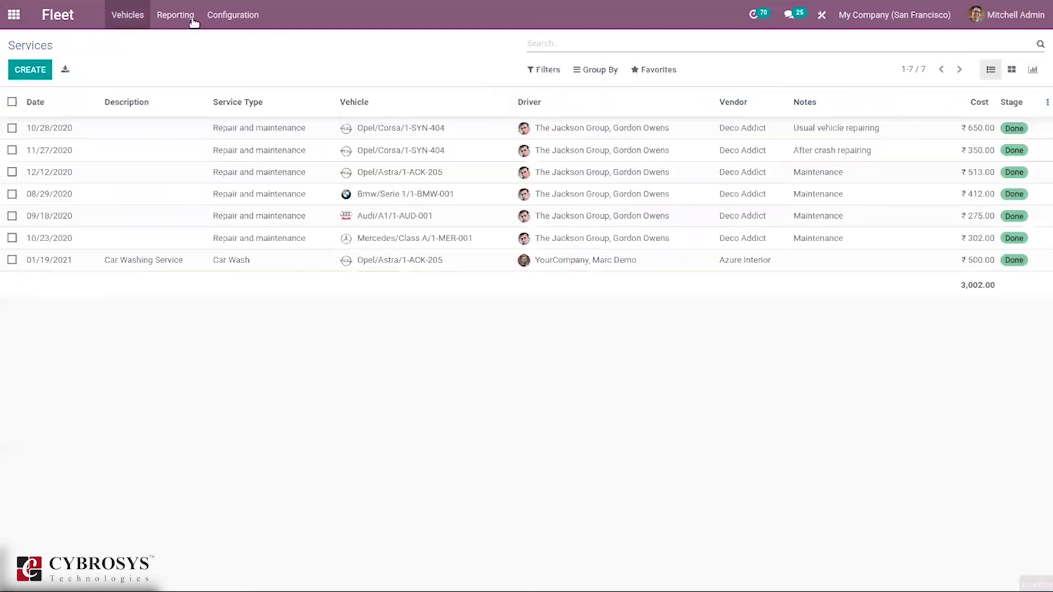
pyautogui.click(112, 13)
pyautogui.click(130, 94)
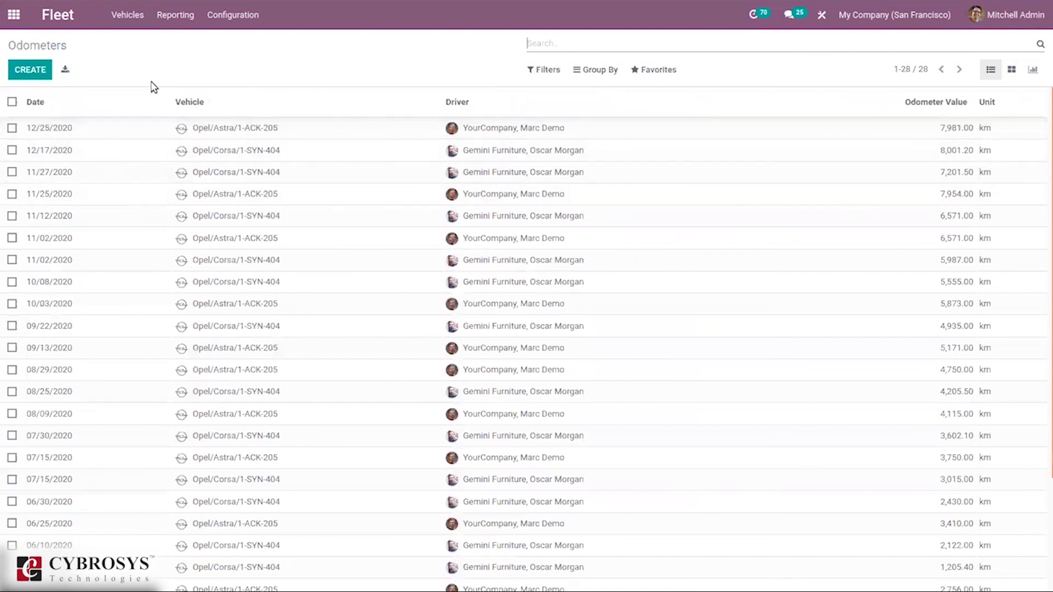
pyautogui.click(164, 180)
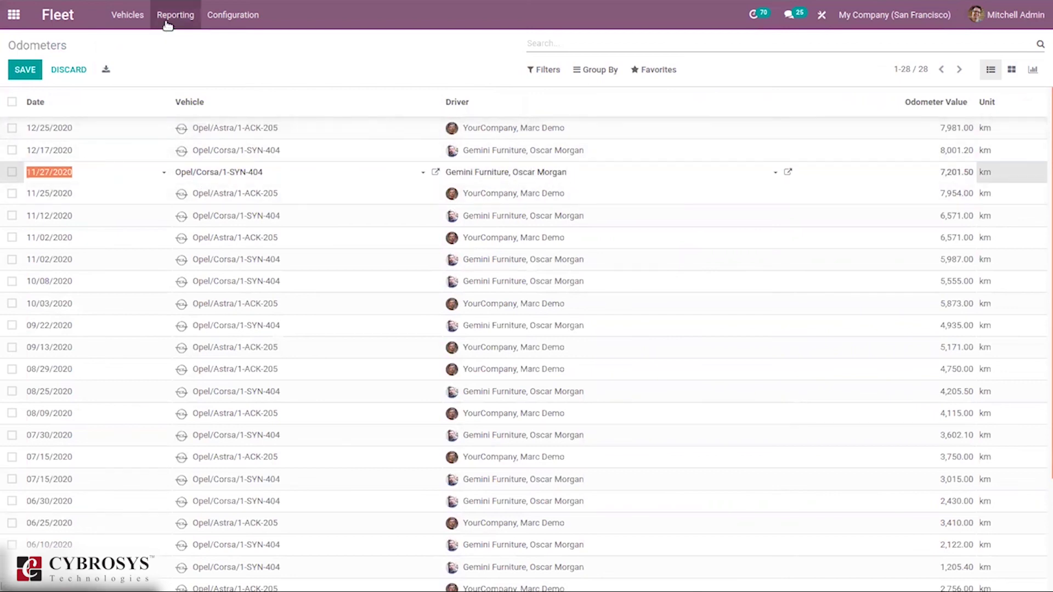
# Open the costs analysis report and replace its 2021 date filter with December 2020
pyautogui.click(136, 26)
pyautogui.moveTo(182, 19)
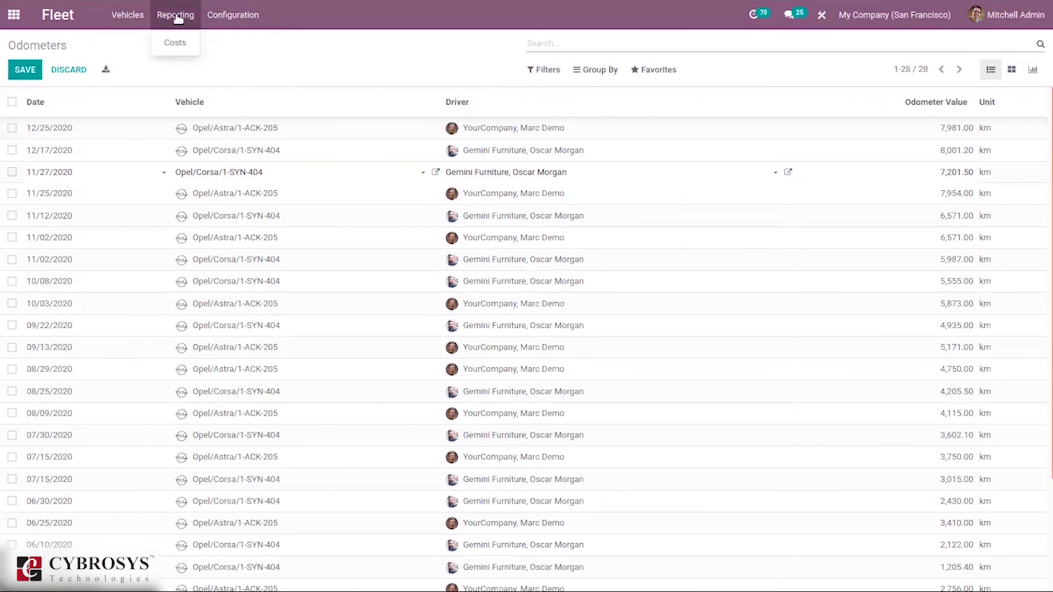
pyautogui.click(181, 51)
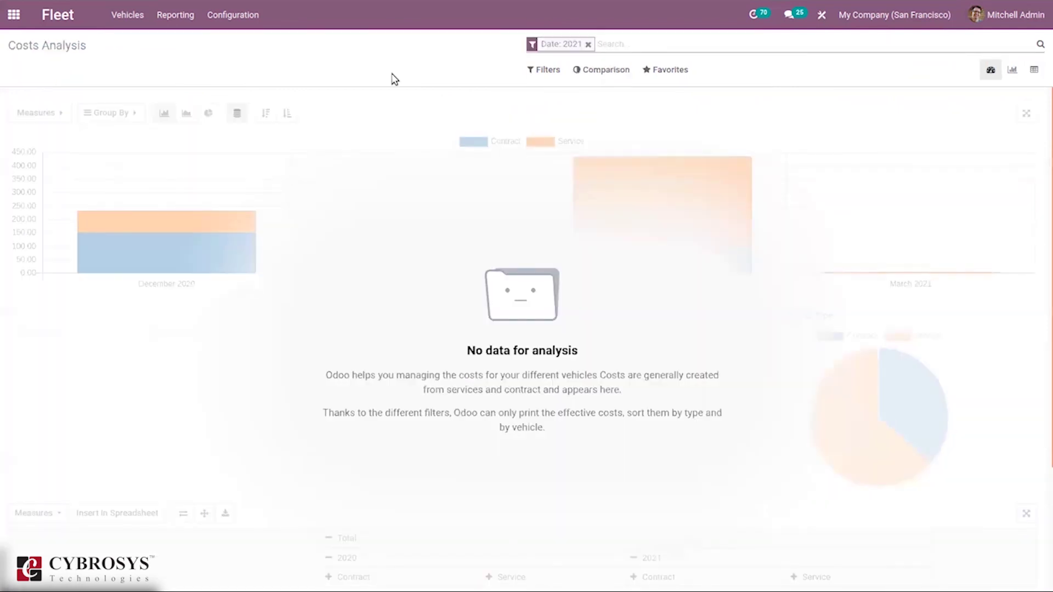
pyautogui.click(591, 44)
pyautogui.click(545, 69)
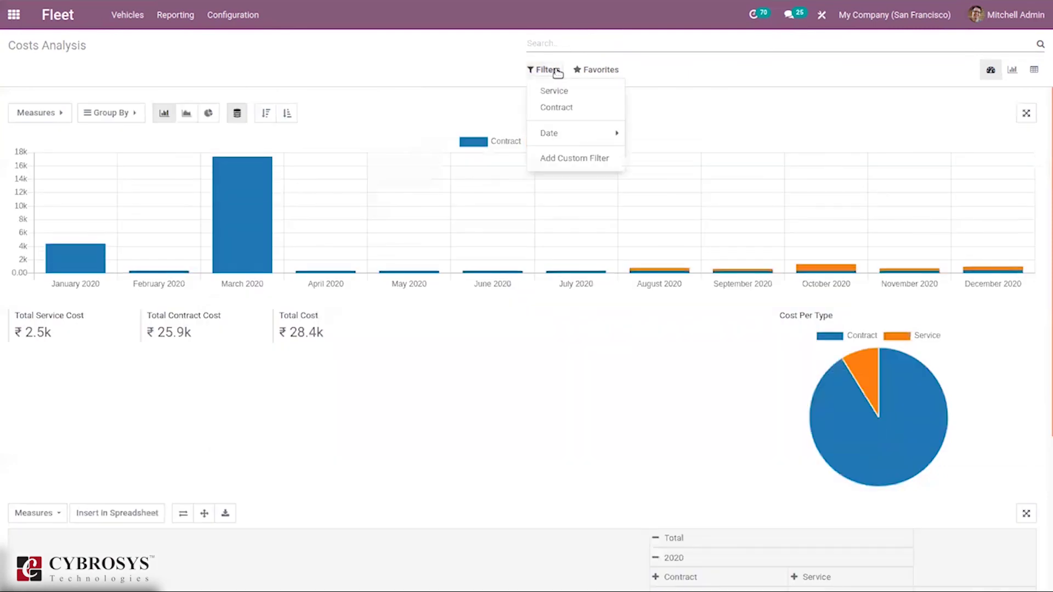
pyautogui.click(573, 134)
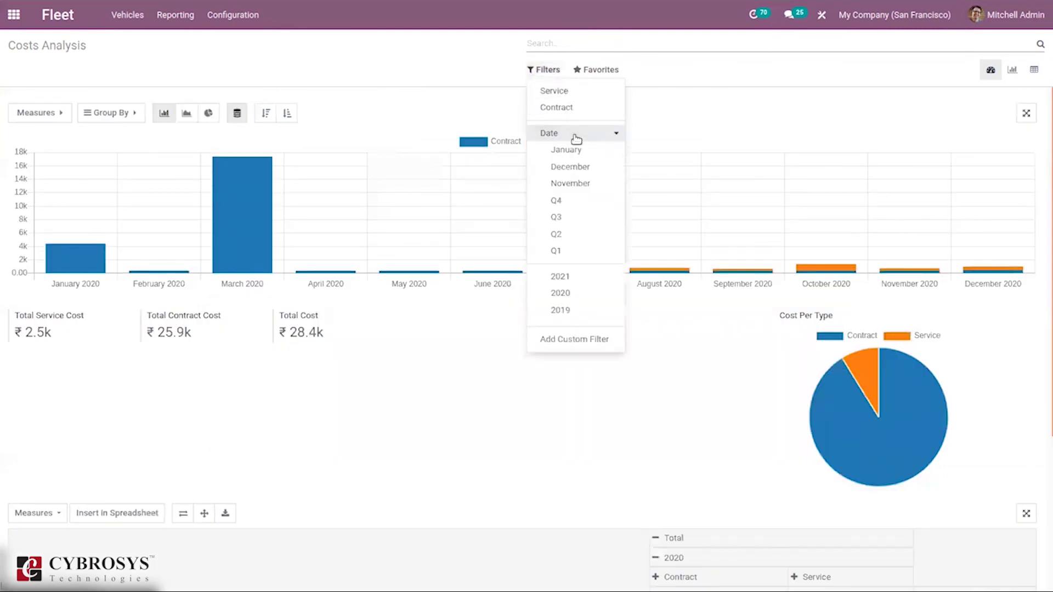
pyautogui.click(582, 167)
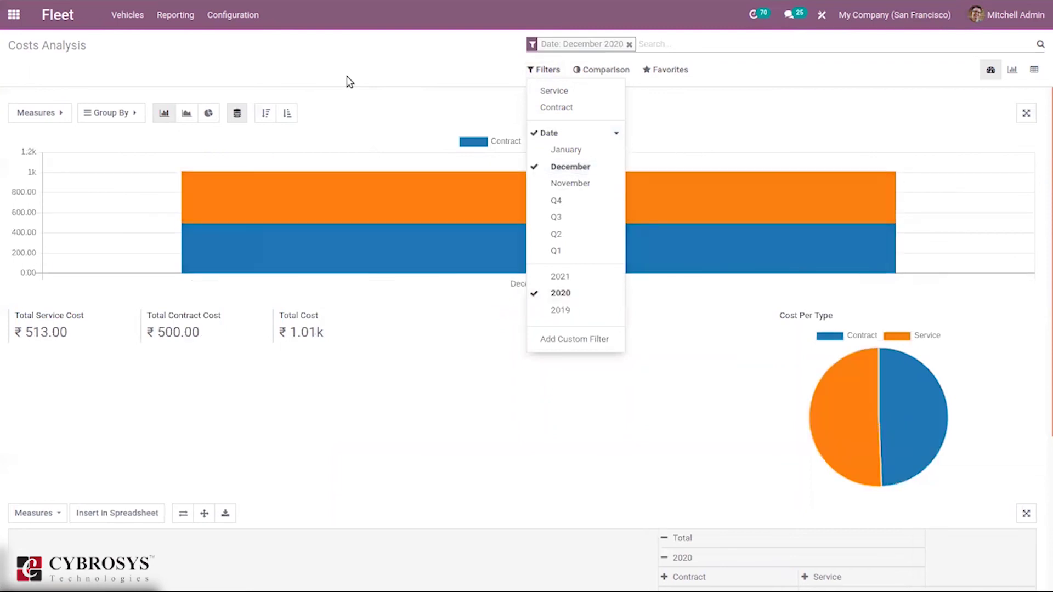
pyautogui.click(349, 82)
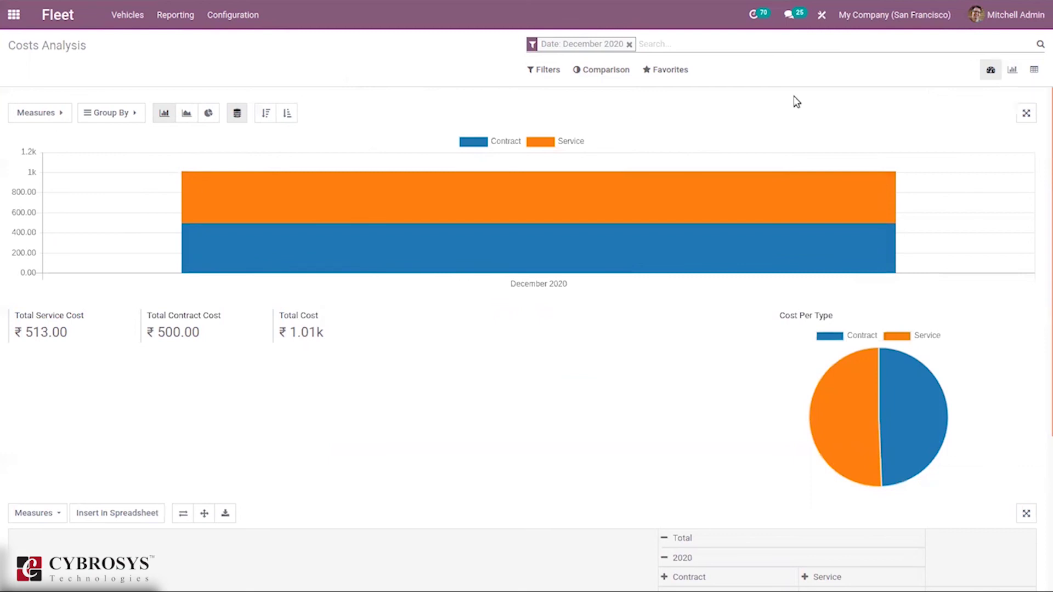
# Compare the December 2020 costs with the previous period, and switch the comparison to the previous year
pyautogui.click(622, 72)
pyautogui.click(625, 90)
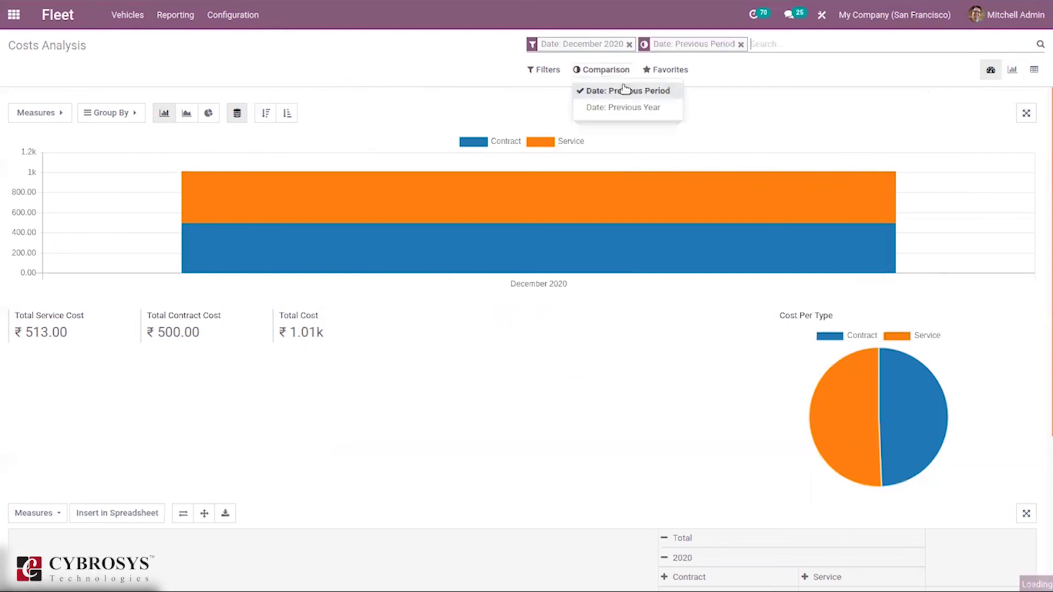
pyautogui.click(628, 108)
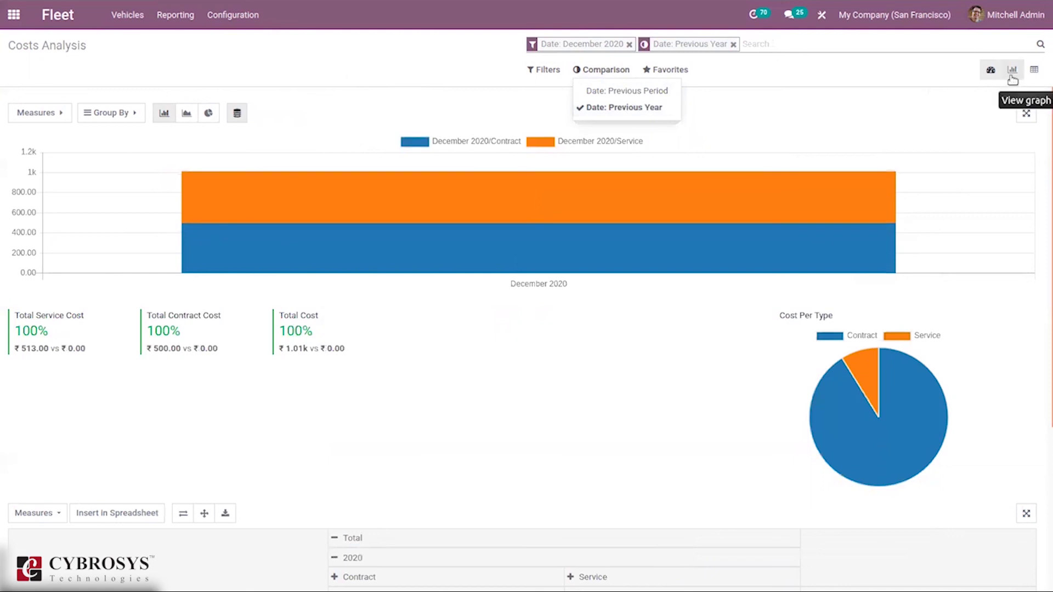
# Switch the costs analysis through the graph view to the pivot view, and add Count to the displayed measures
pyautogui.click(1012, 79)
pyautogui.click(1035, 72)
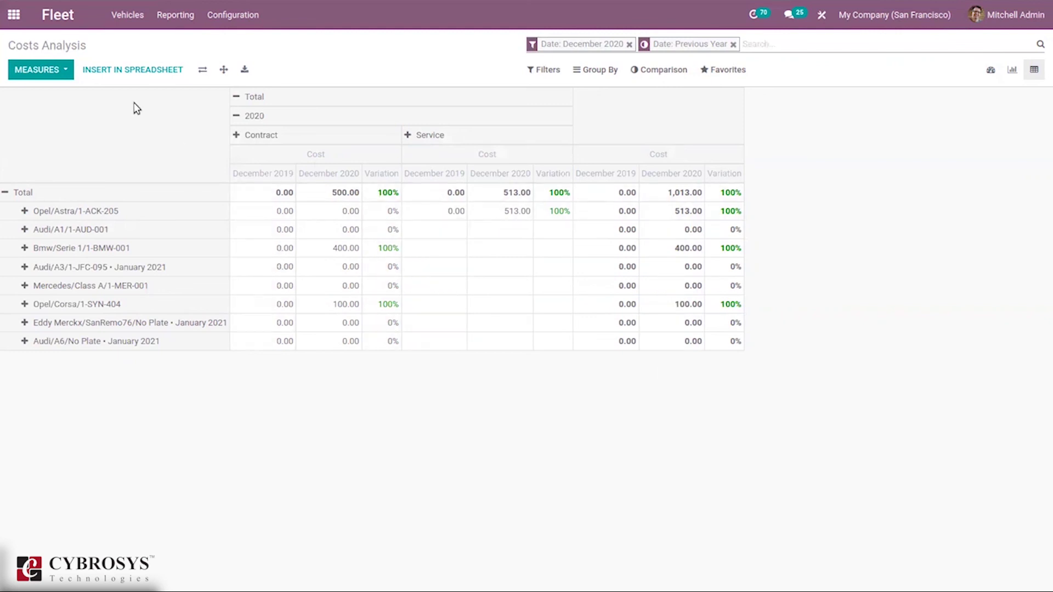
pyautogui.click(55, 71)
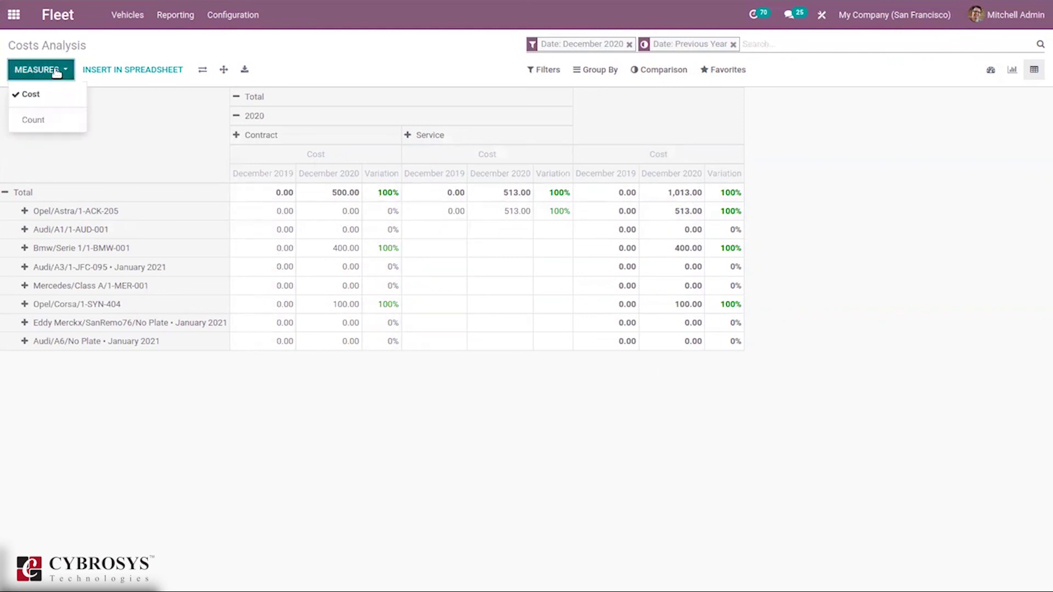
pyautogui.click(48, 128)
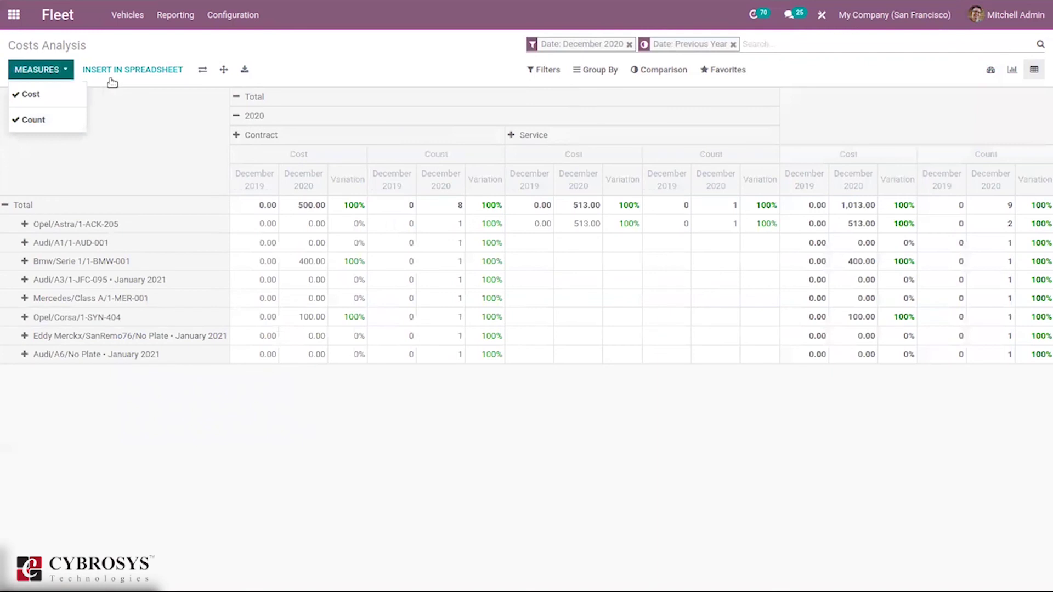
pyautogui.click(208, 45)
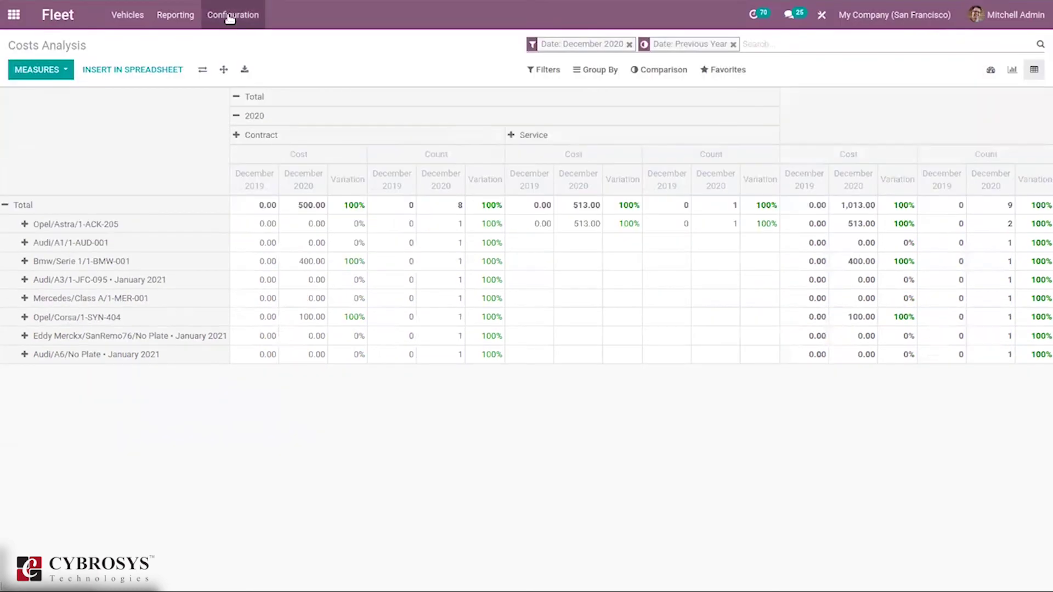
pyautogui.click(233, 15)
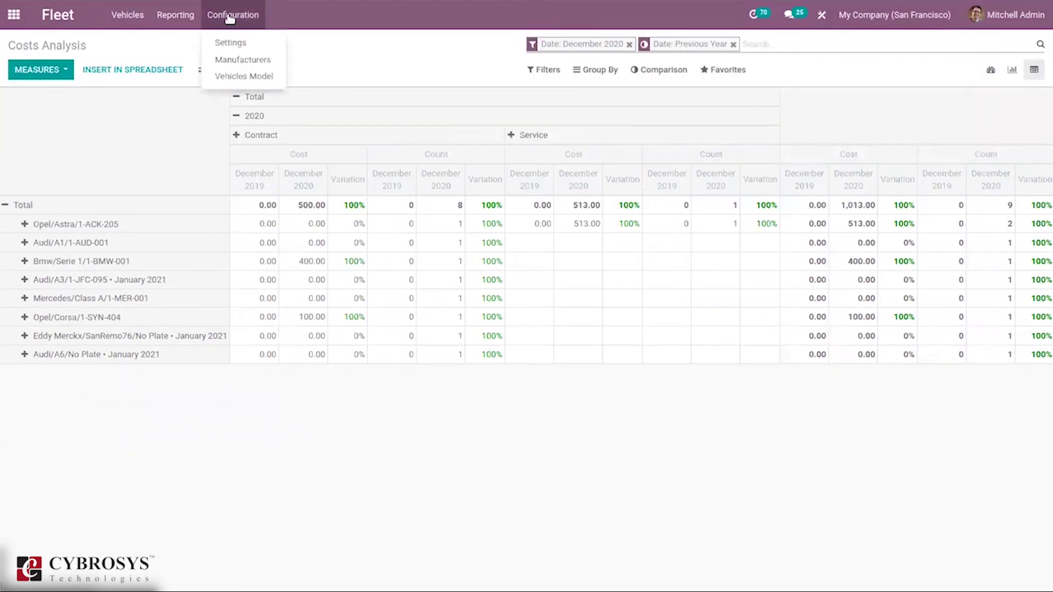
pyautogui.click(315, 53)
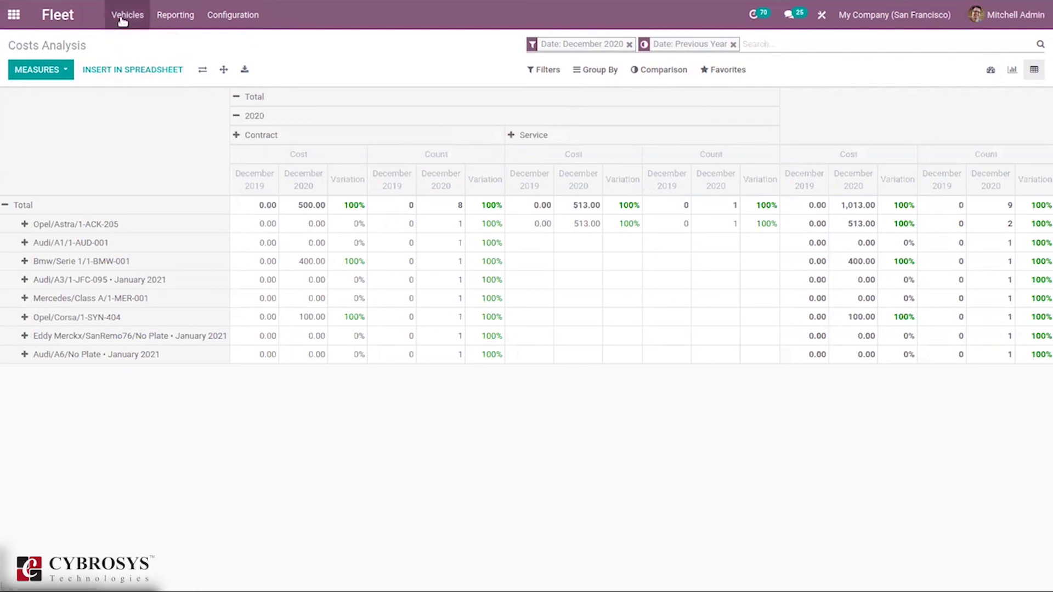